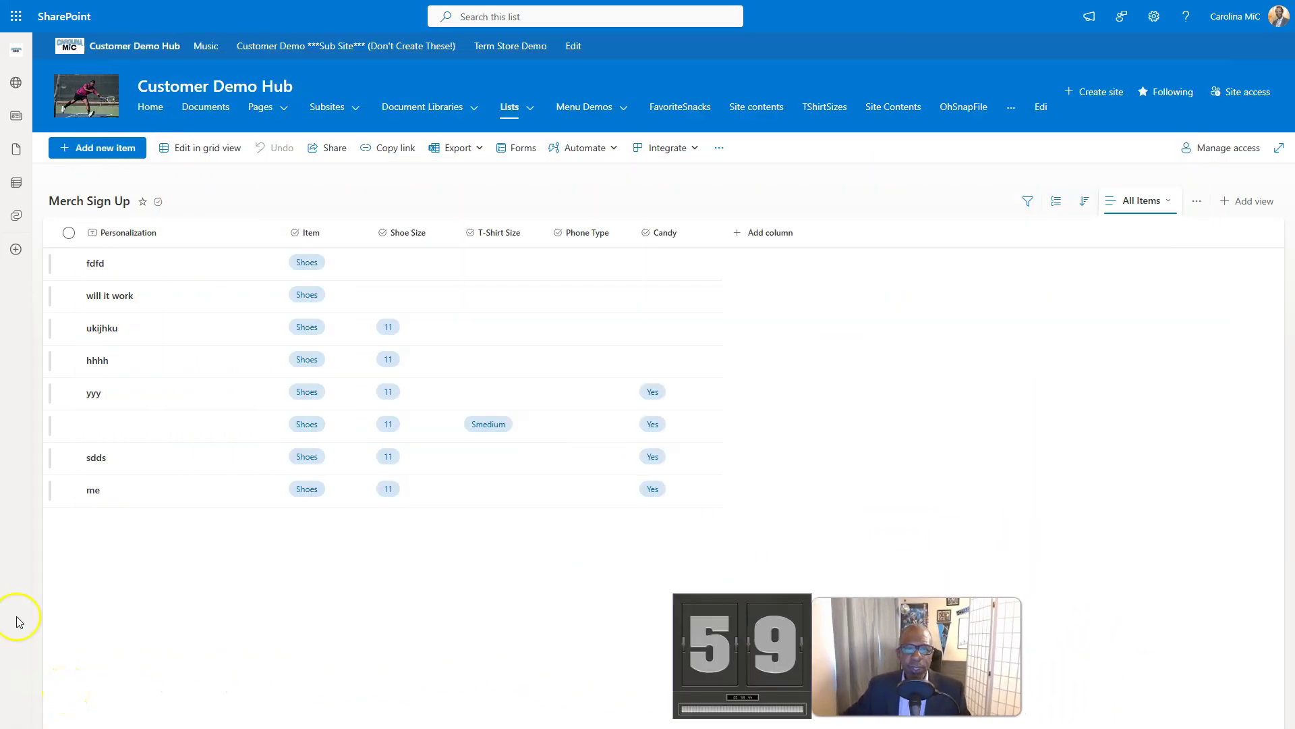
Open the Merch Sign-Up (2) form editor and add a new Choice field.
click(520, 149)
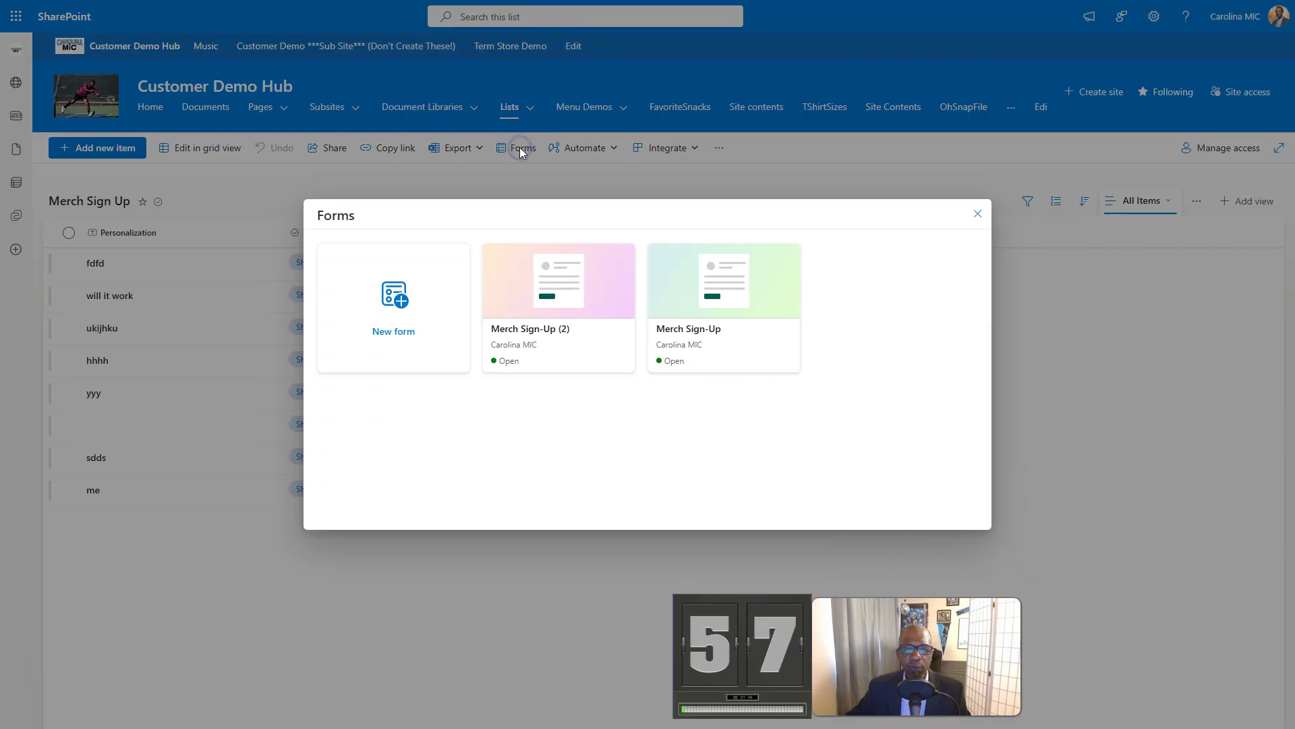
click(545, 311)
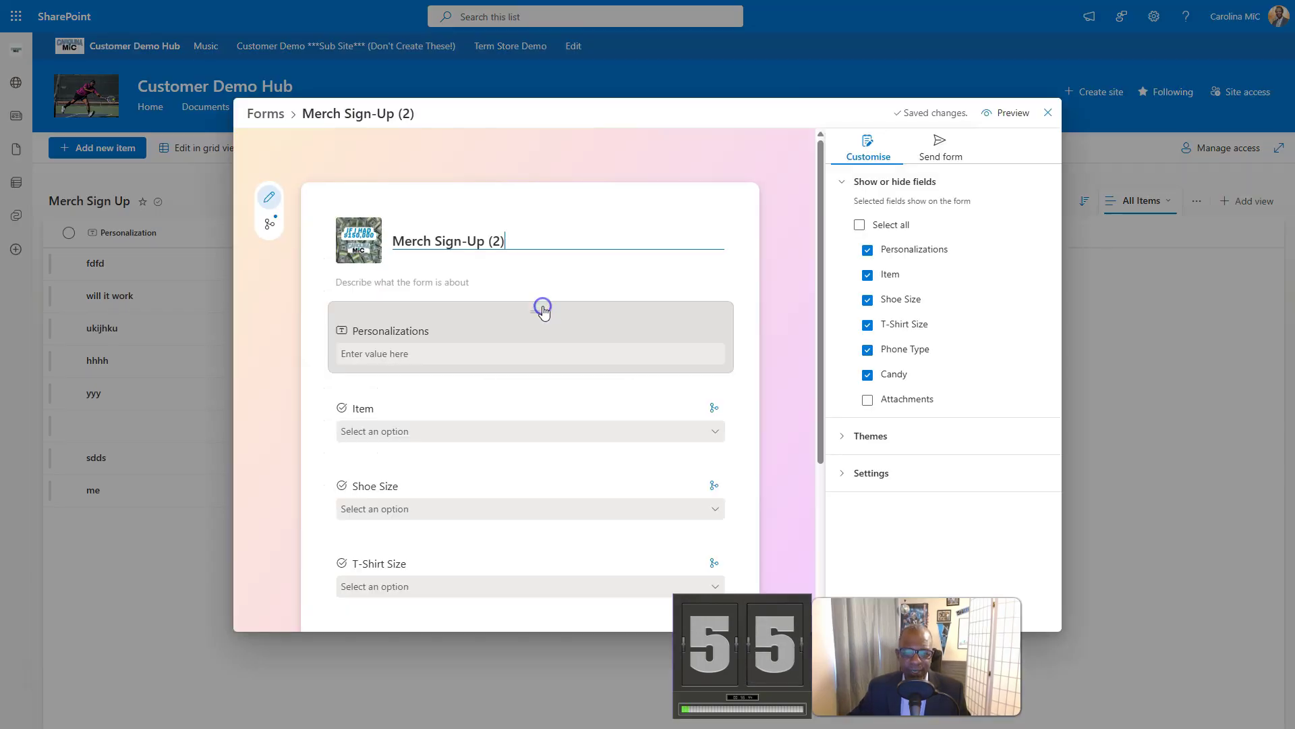
scroll(463, 440, down, 3)
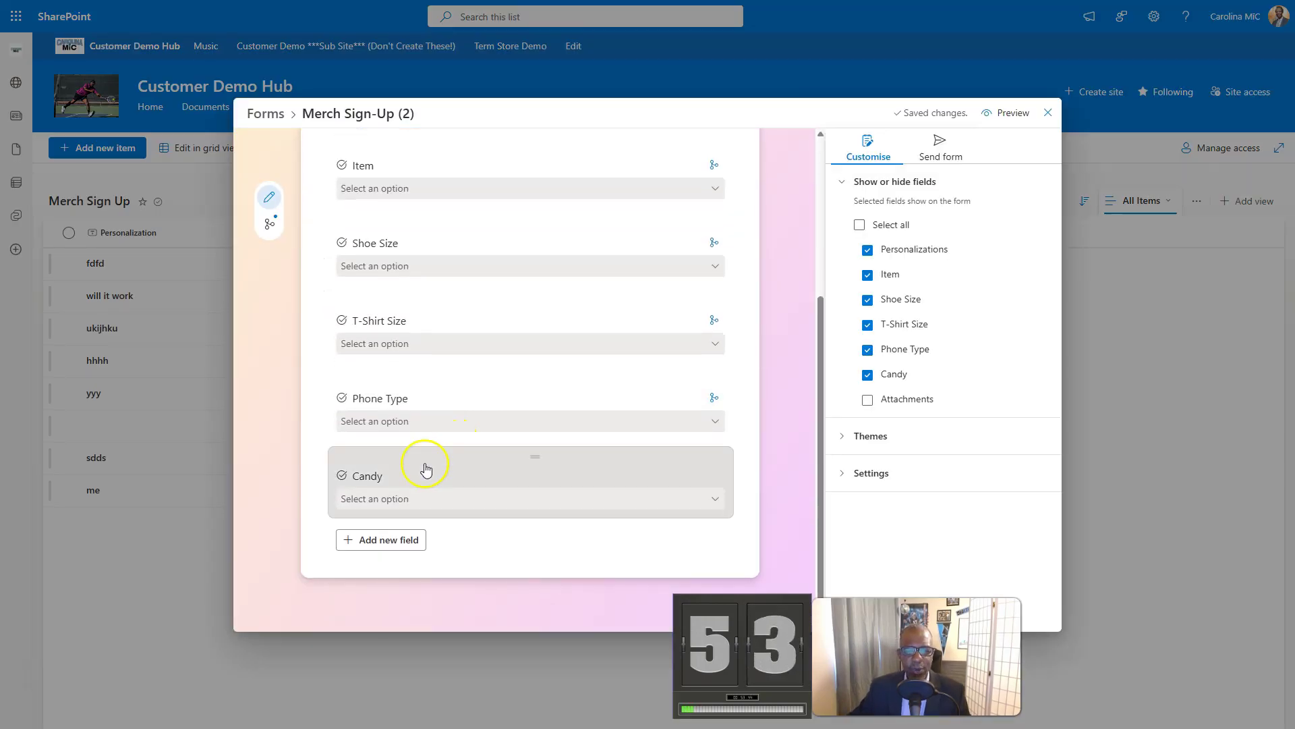
click(376, 549)
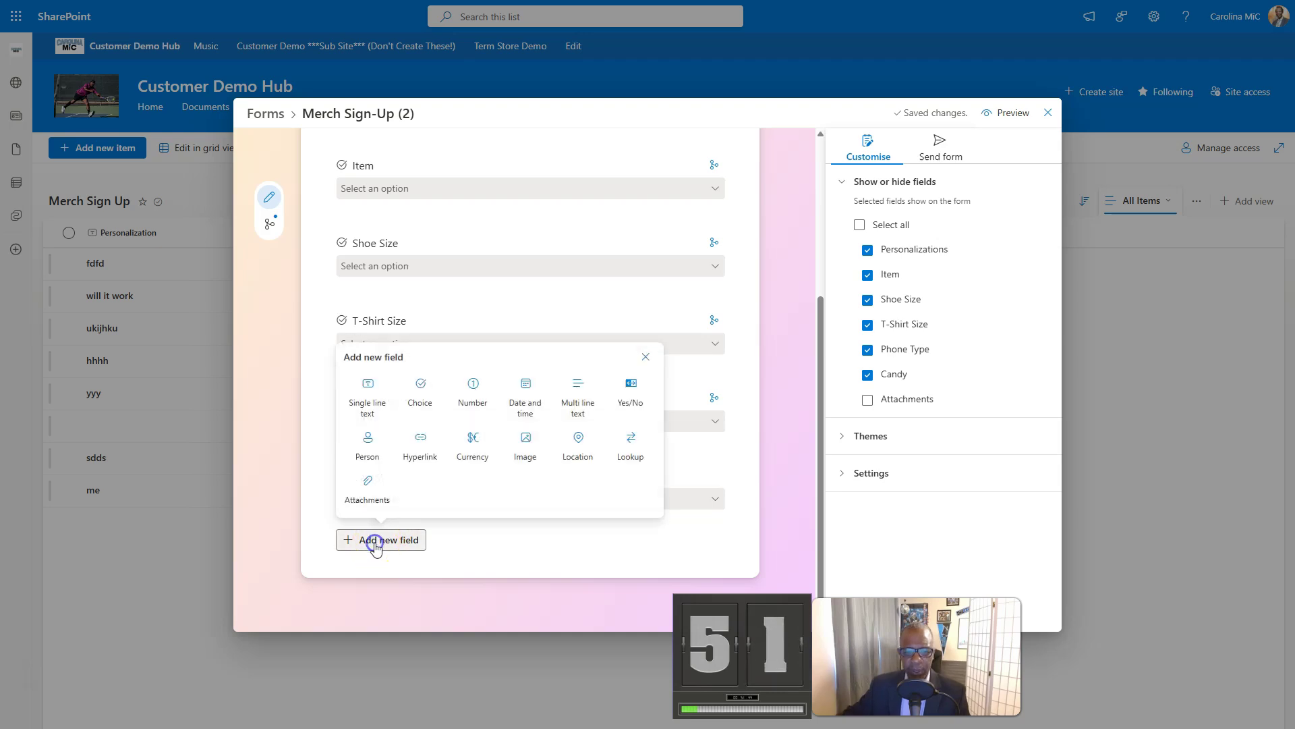
click(420, 404)
Title the question Soda, describe it 'Likey?', and keep only Yes and No options.
text(Soda)
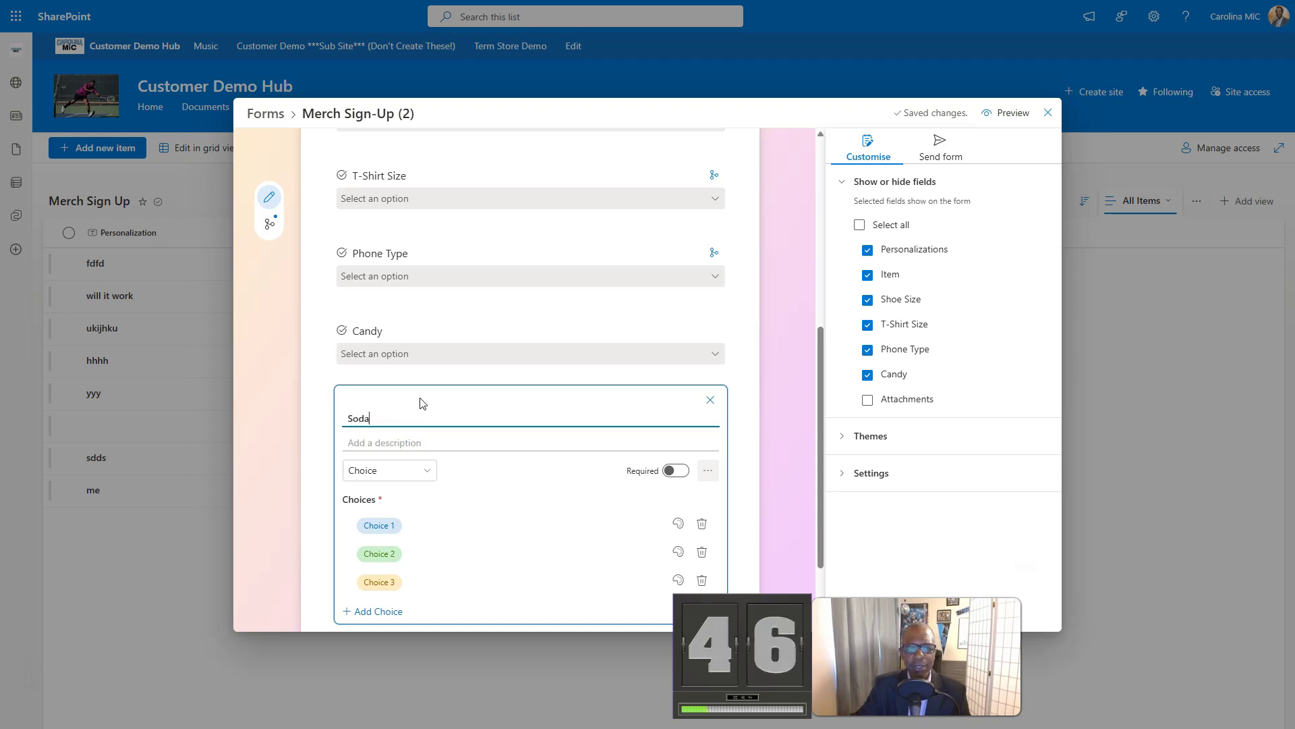
key(Tab)
text(Li)
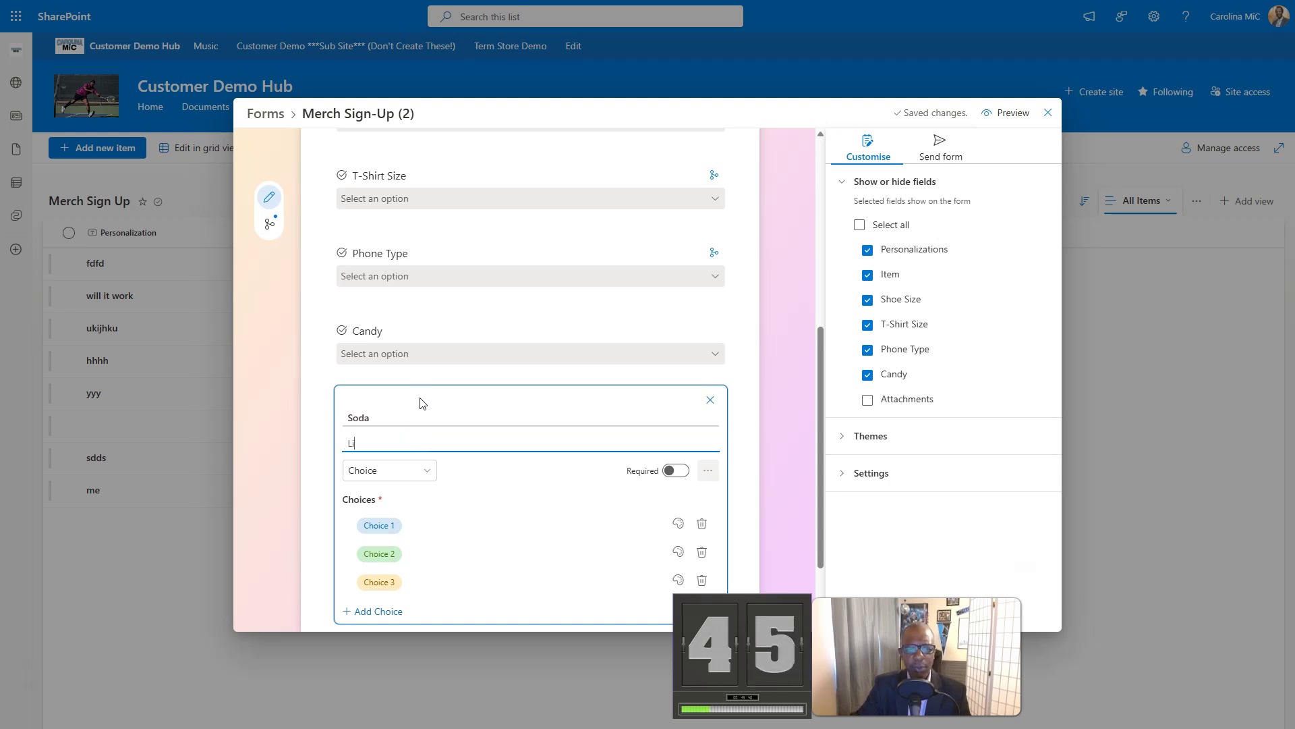
text(key?)
click(396, 518)
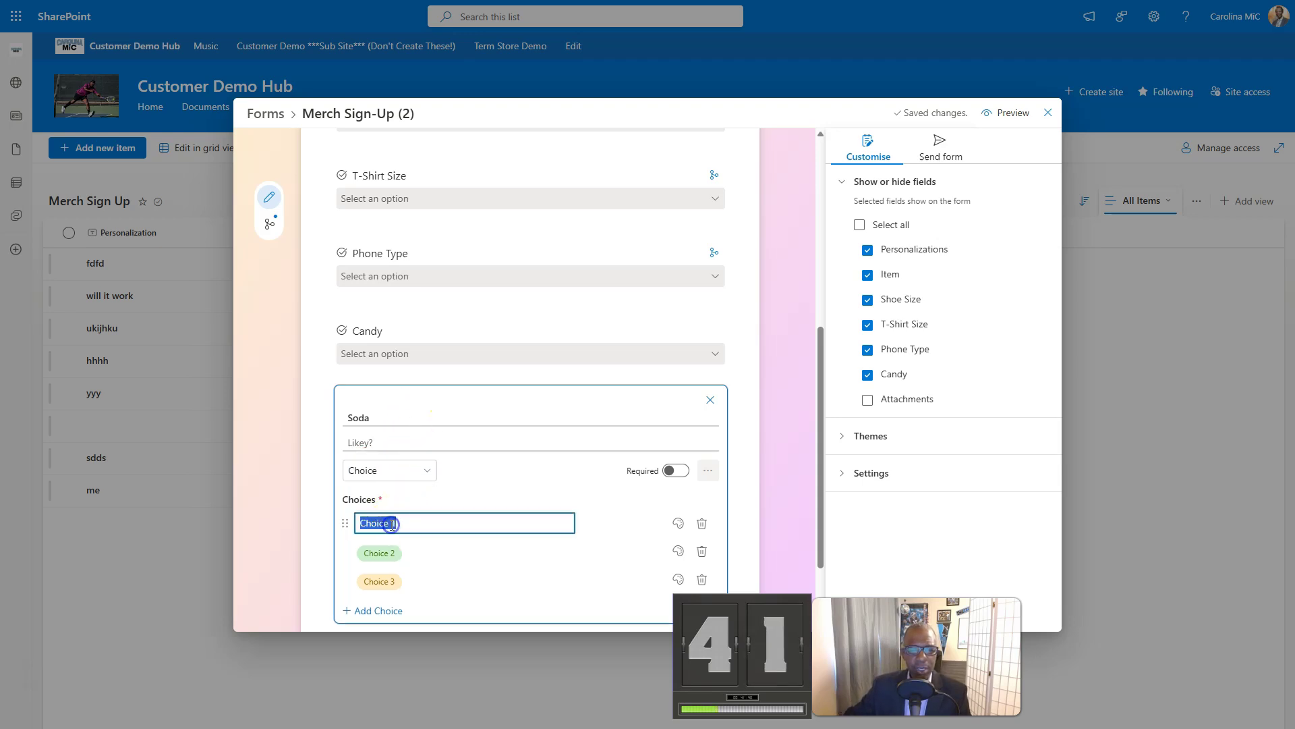
text(Yes)
key(Tab)
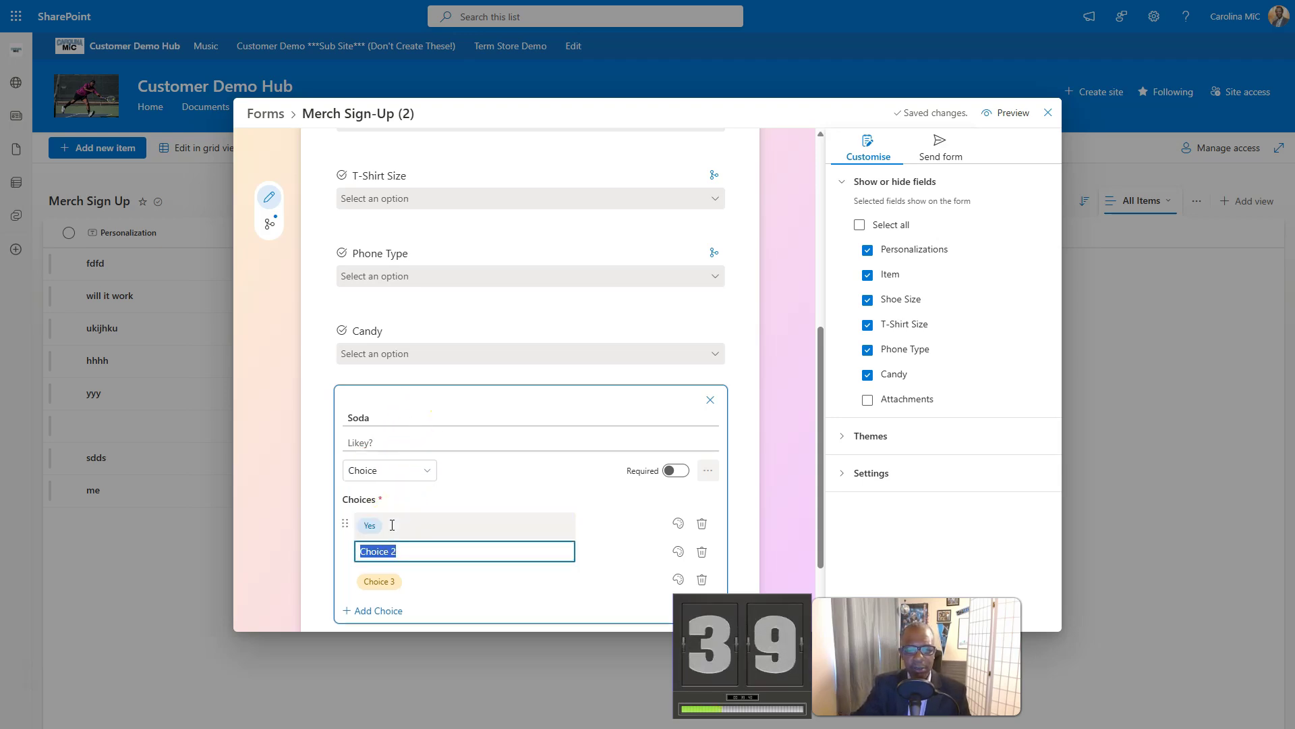
text(No)
scroll(394, 529, down, 2)
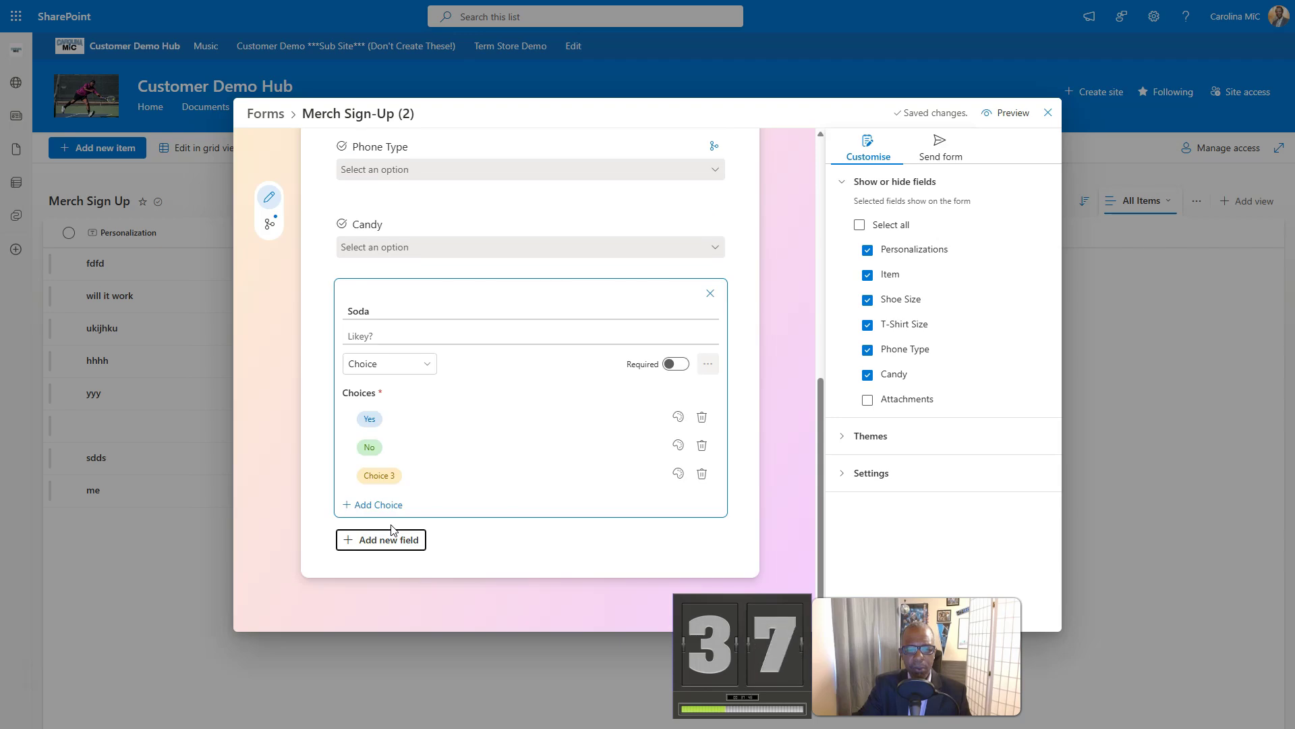
click(699, 478)
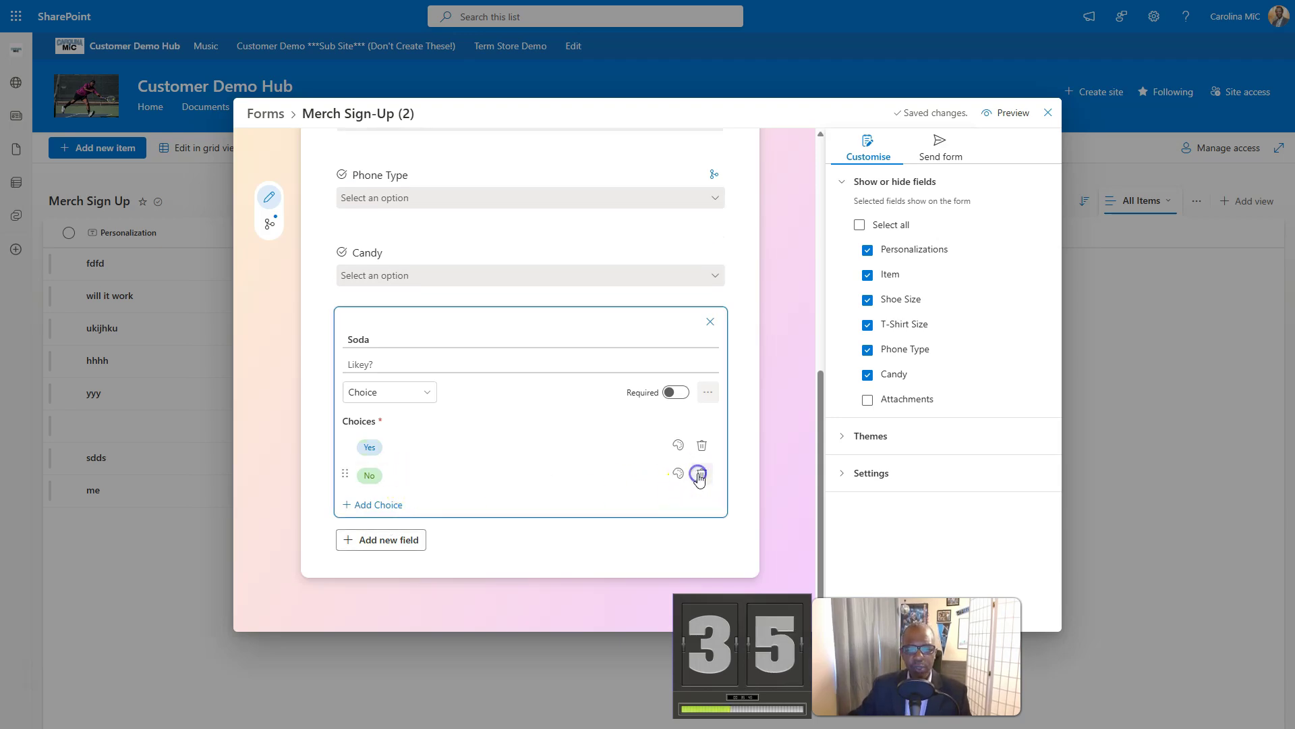
click(786, 537)
Save the Soda question and check it in the form preview.
click(753, 273)
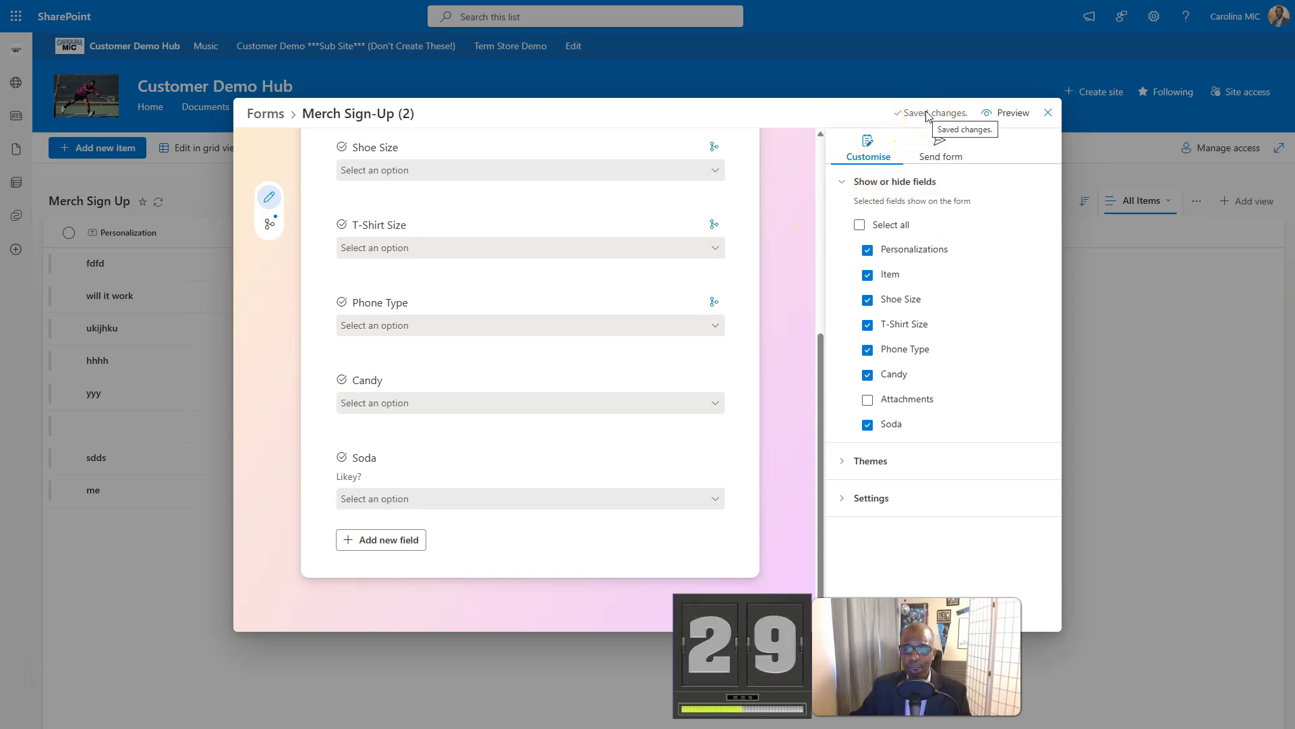
click(1009, 114)
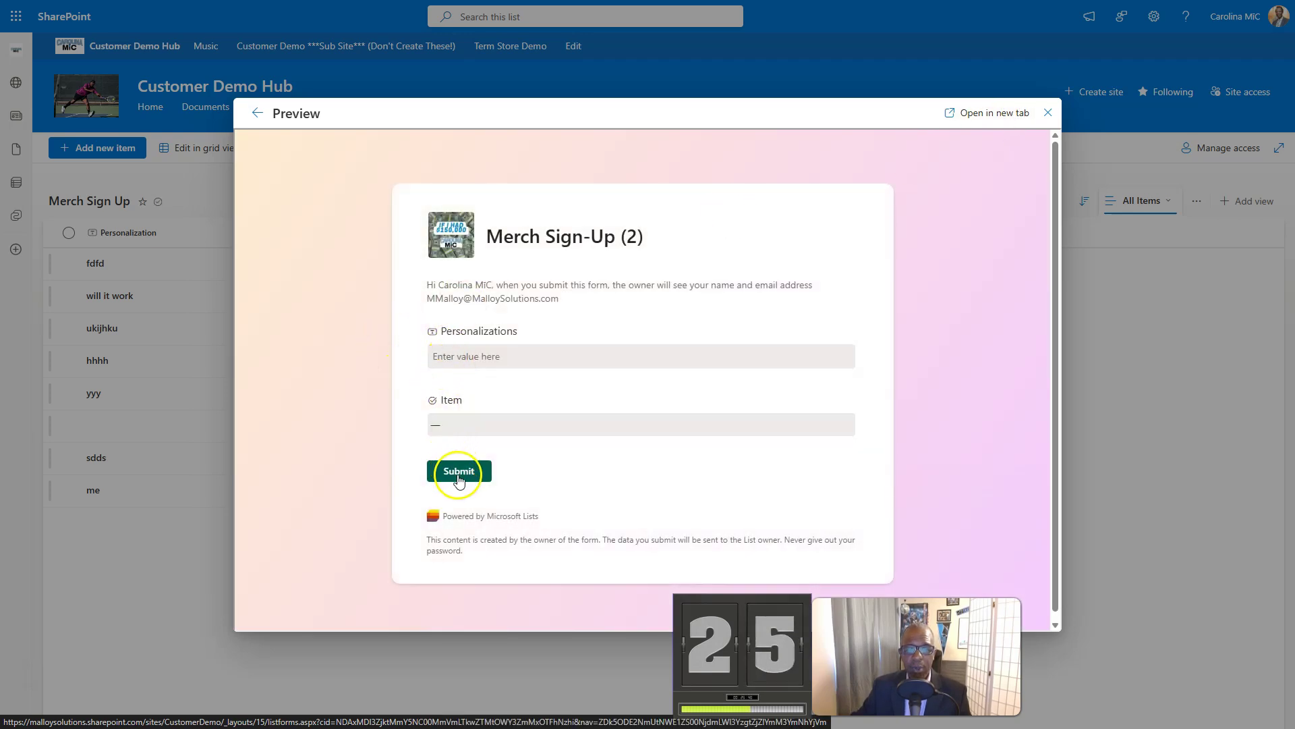
click(257, 113)
Review the branching logic, where both Soda answers lead to End of form.
scroll(492, 476, down, 5)
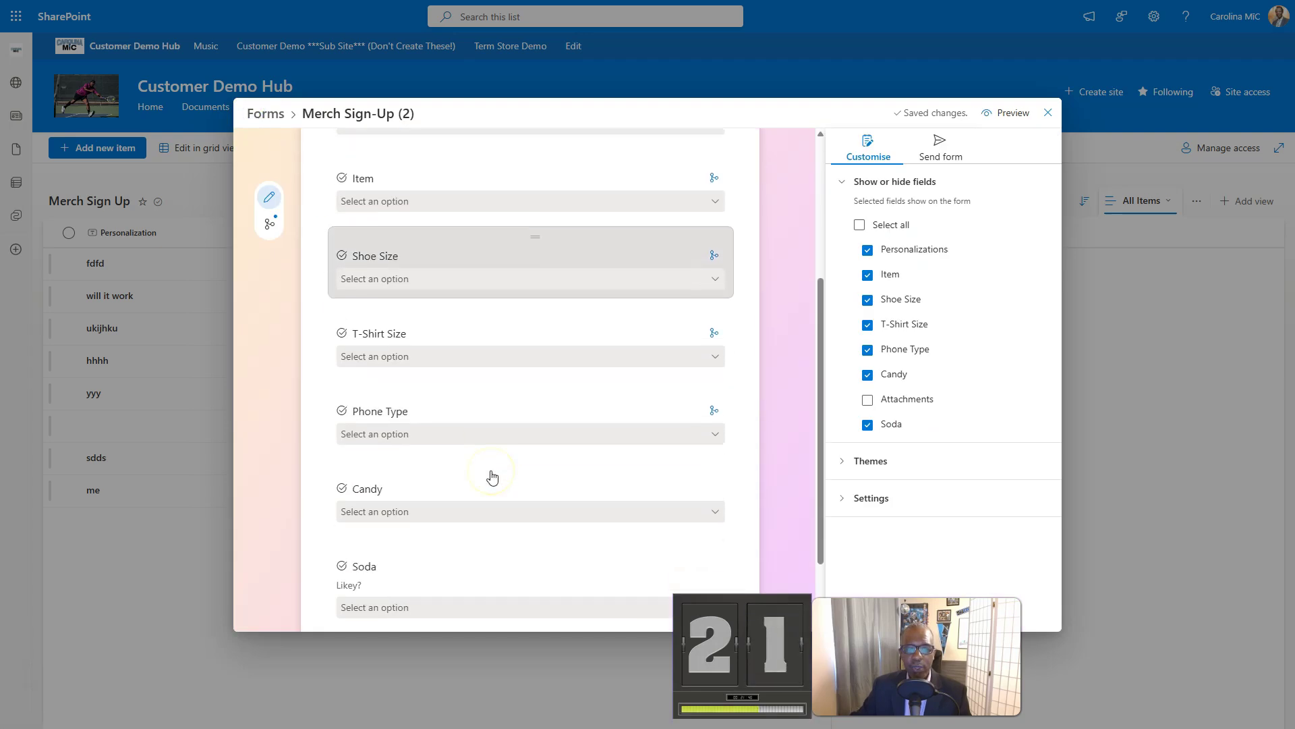
click(262, 227)
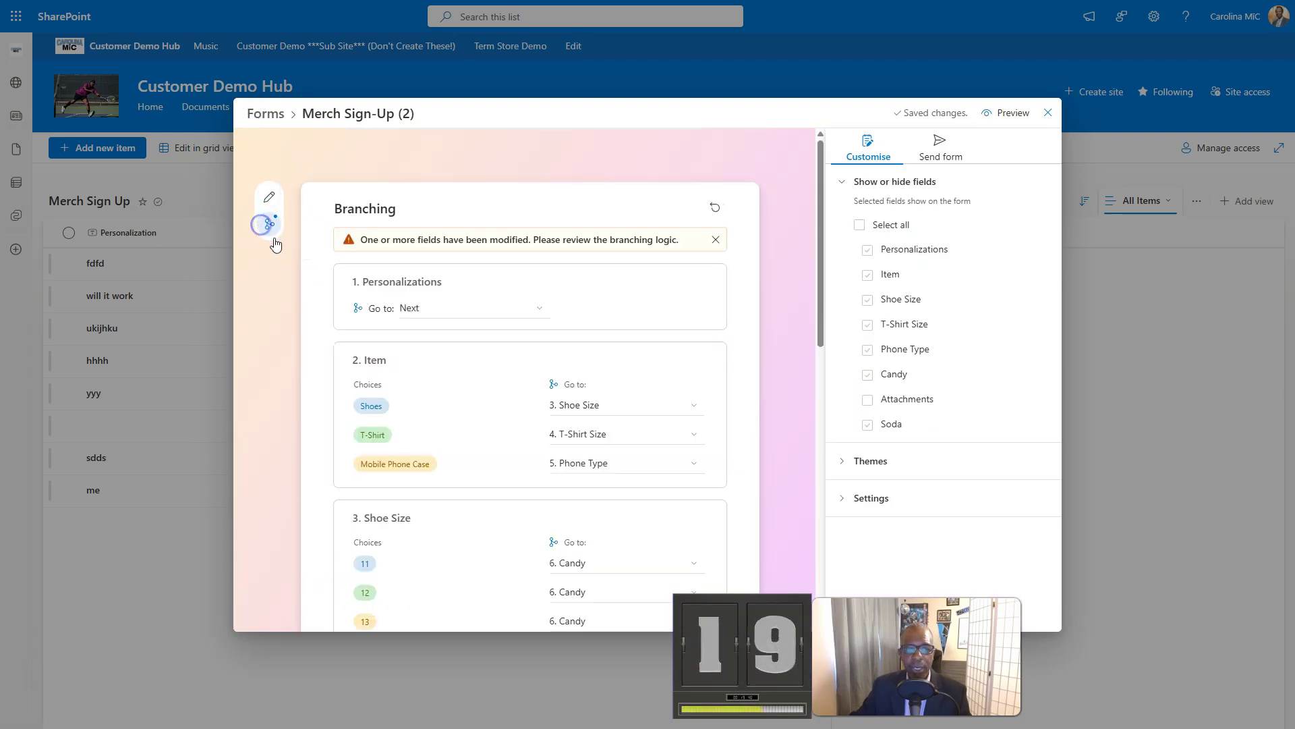
scroll(476, 510, down, 6)
scroll(479, 510, down, 2)
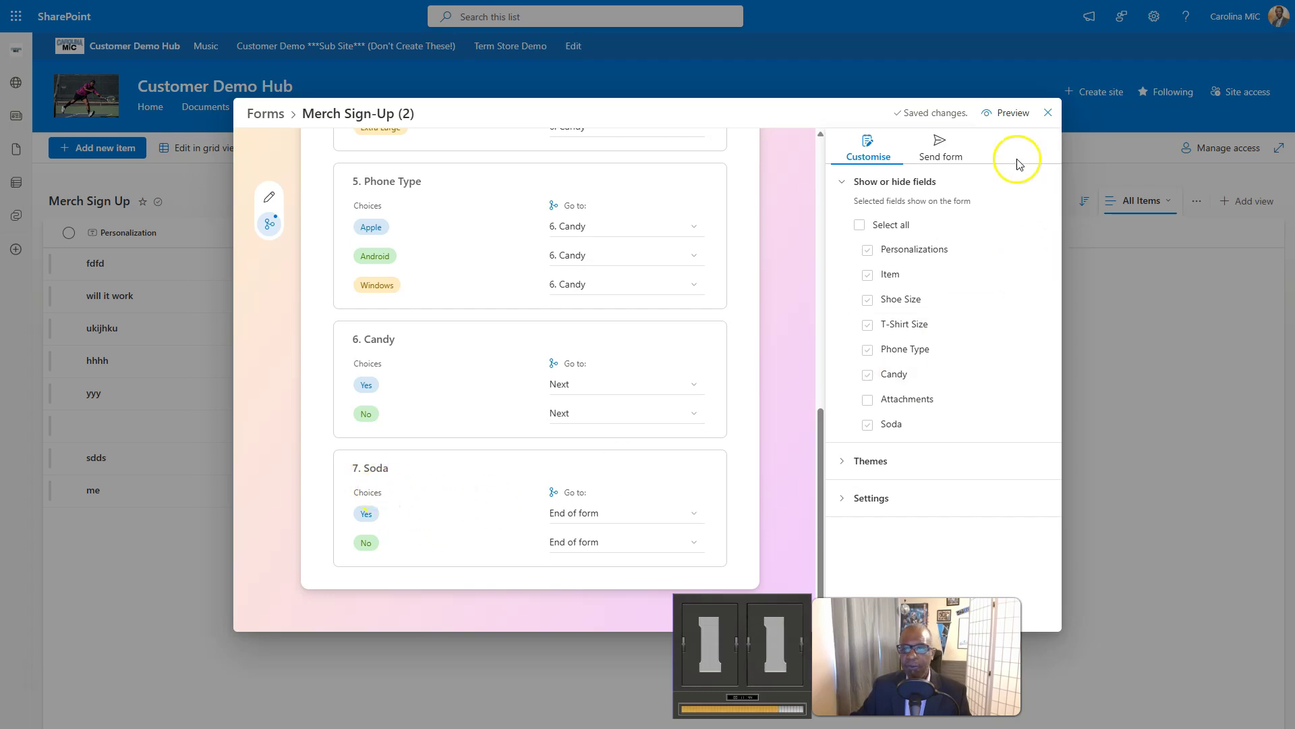
click(1000, 113)
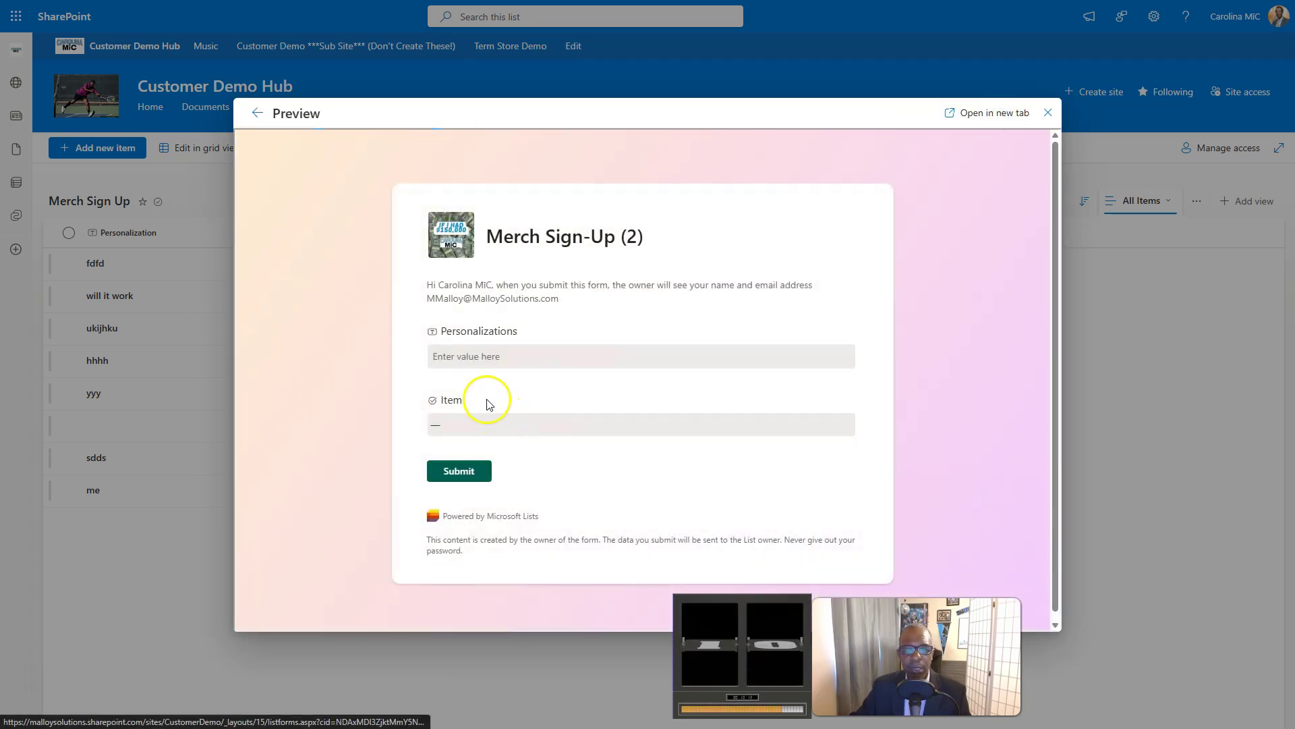
Answer Personalizations with 'dds', Item Shoes, and shoe size 11.
click(487, 356)
text(dds)
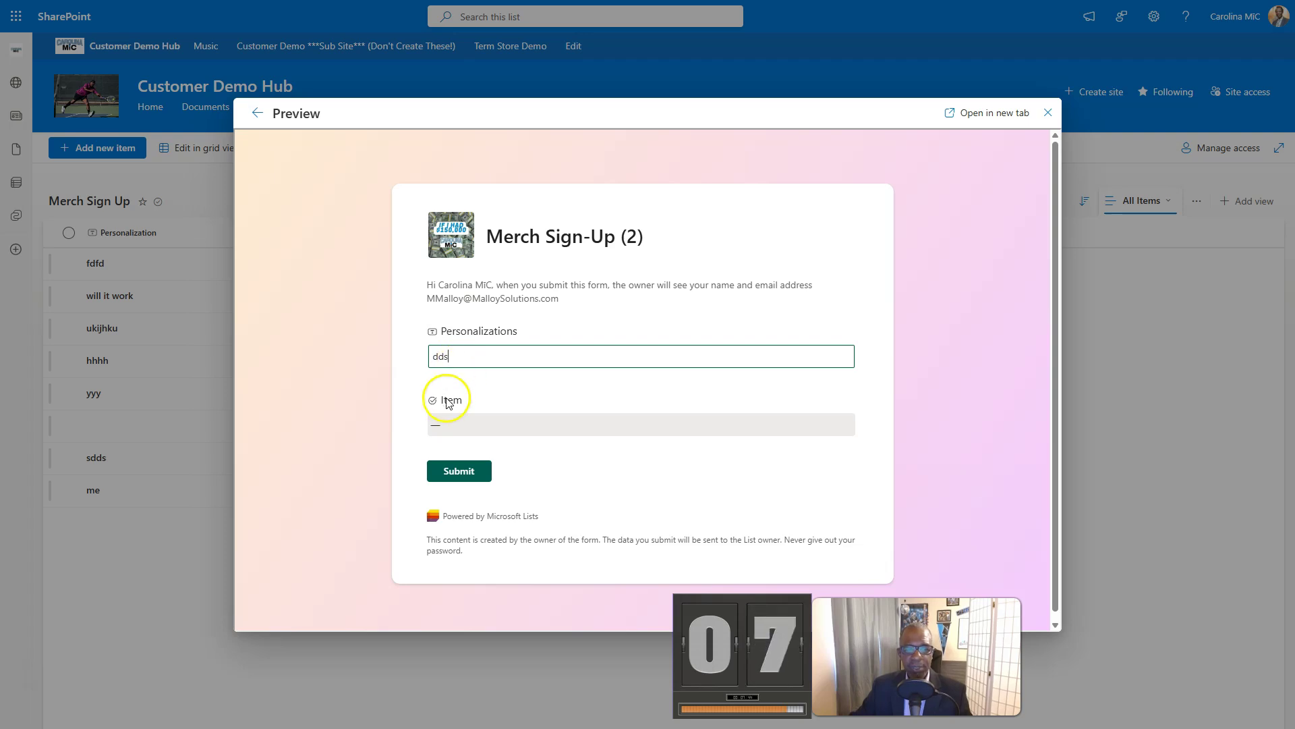
click(439, 422)
click(452, 443)
click(450, 461)
click(447, 503)
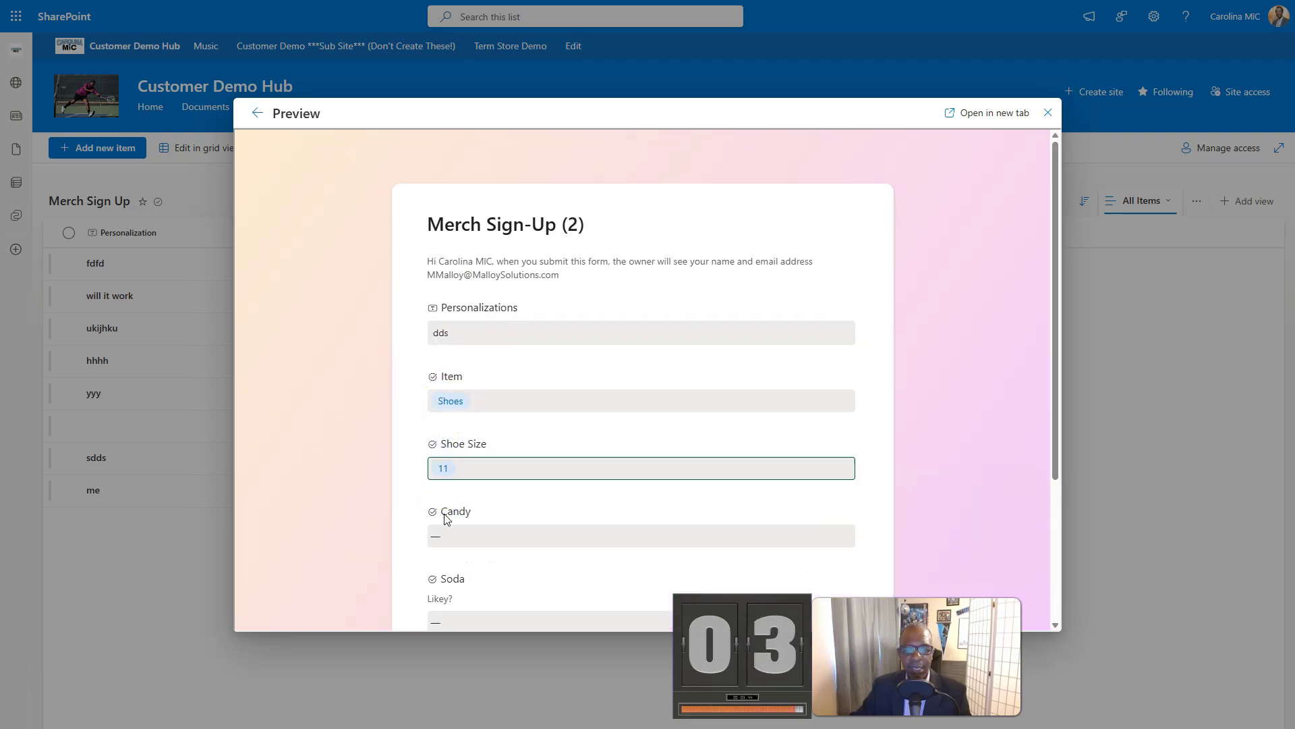
Answer Yes for Candy and Soda, submit the response, and close the preview.
scroll(446, 511, down, 1)
click(446, 497)
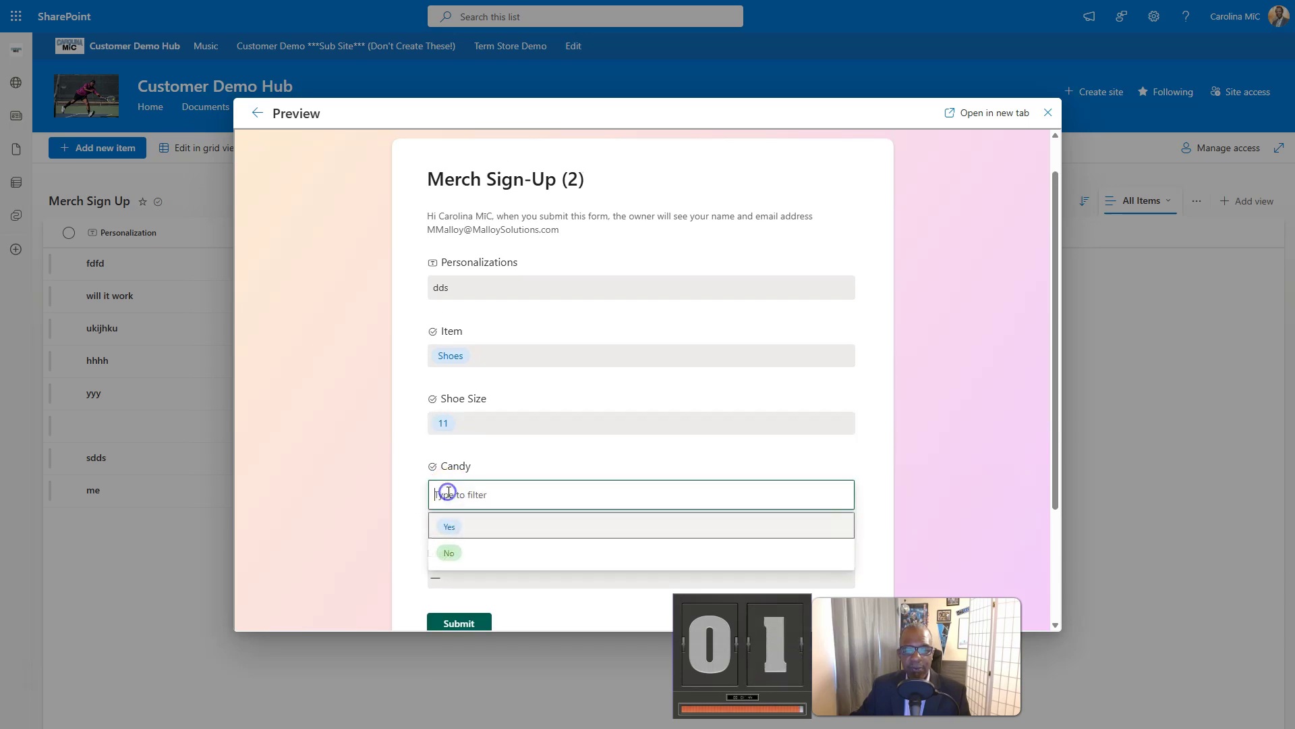
click(448, 528)
scroll(443, 553, down, 1)
click(442, 556)
click(451, 500)
click(463, 600)
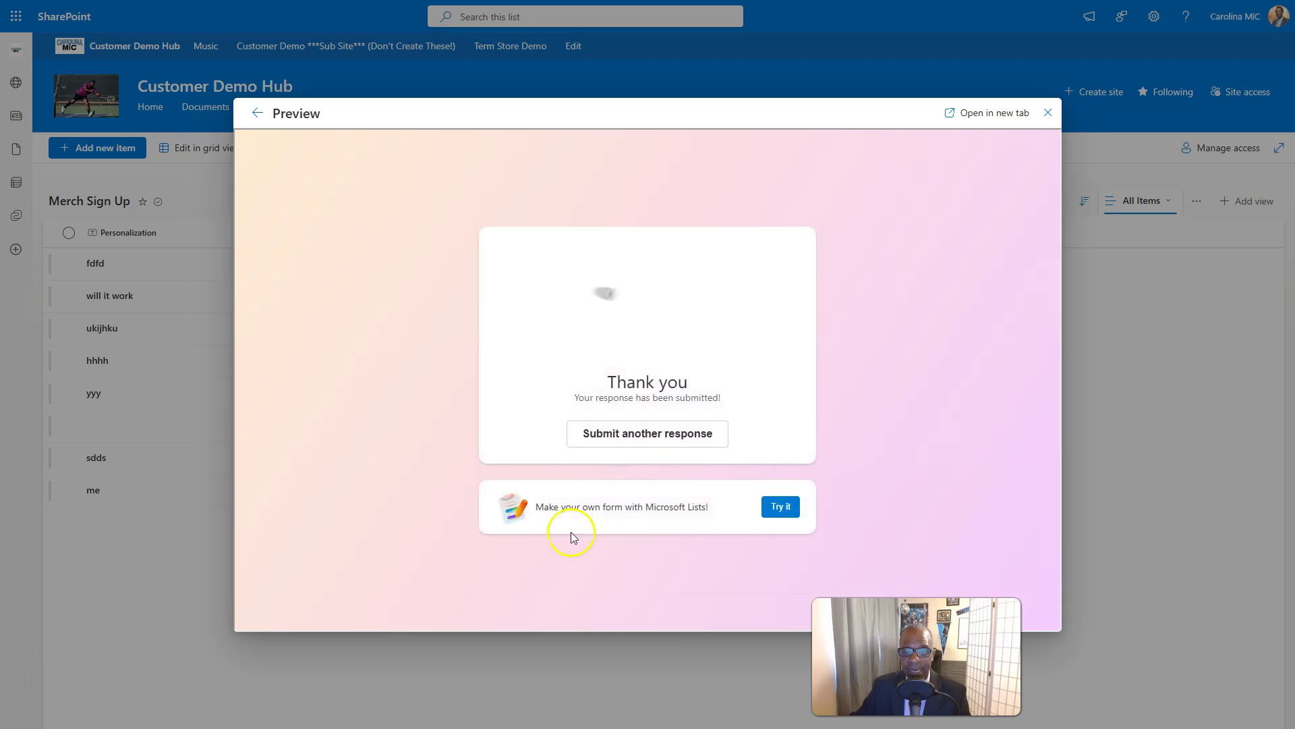
click(1048, 113)
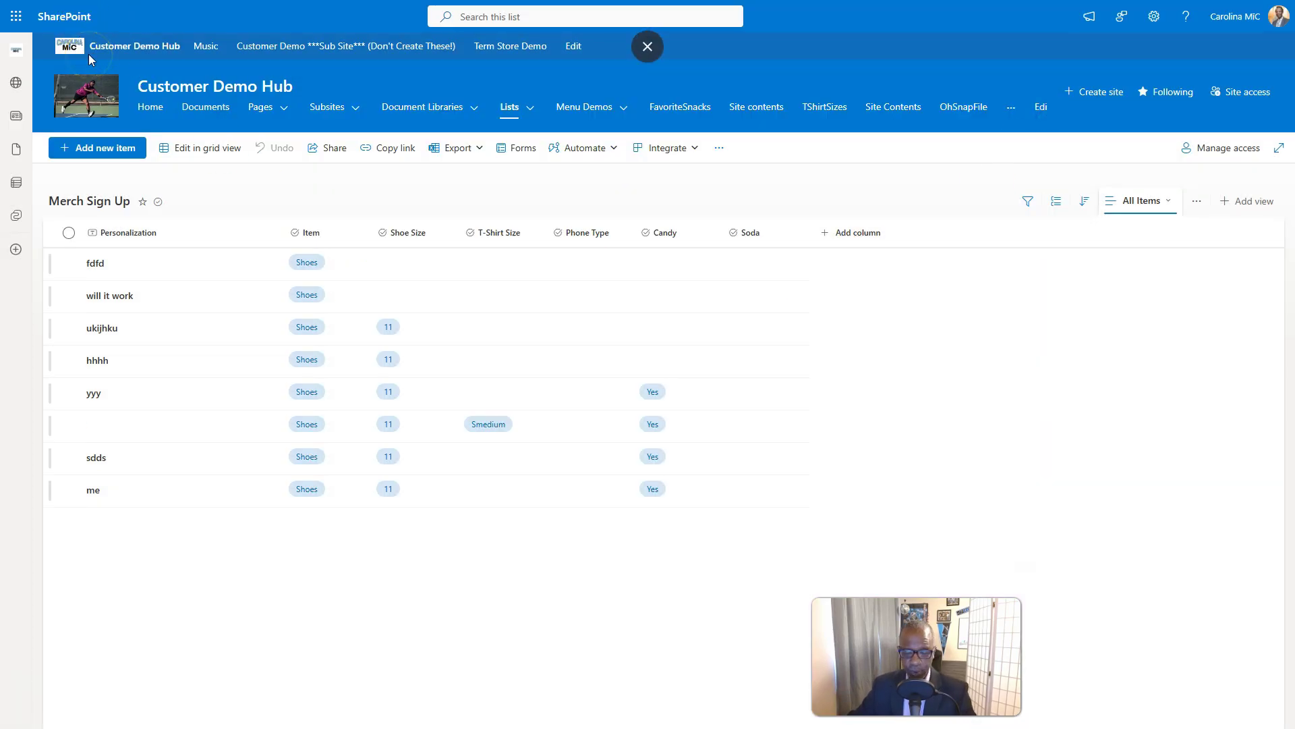
Refresh the list to confirm the dds row shows Soda Yes, then show the list's forms.
key(F5)
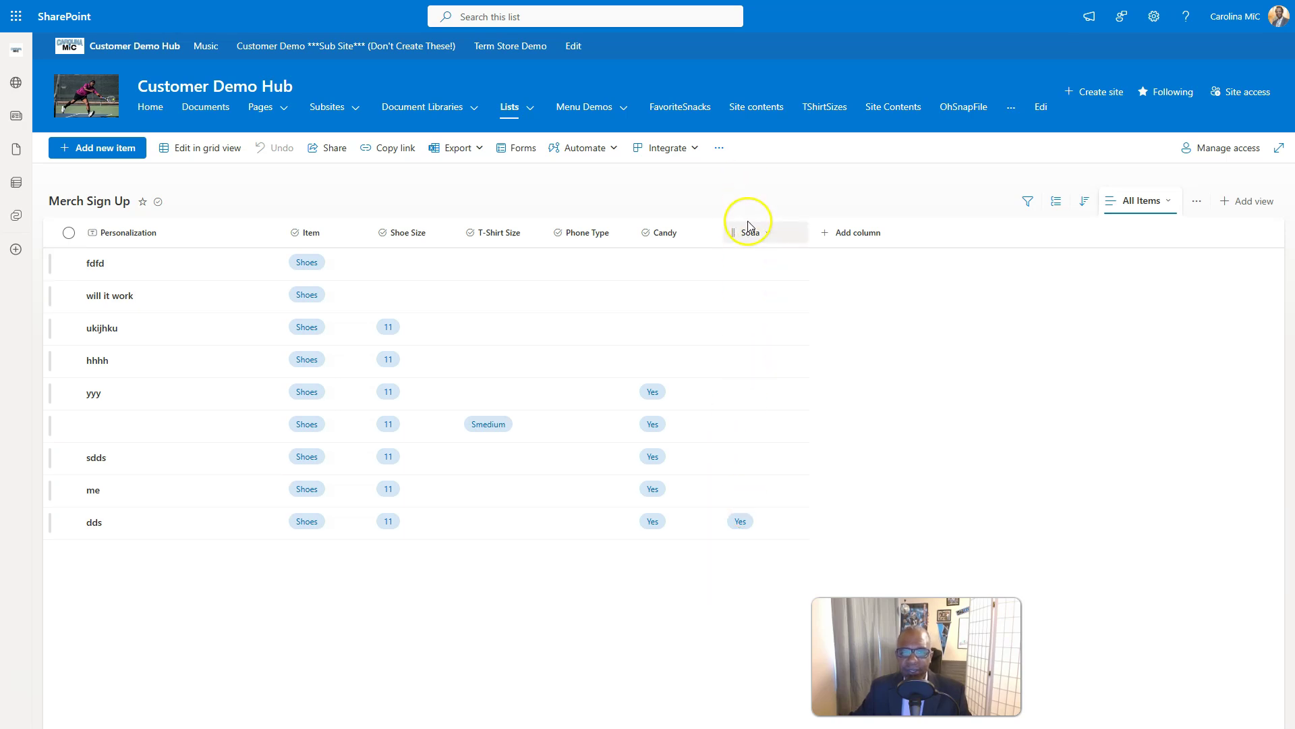
click(508, 148)
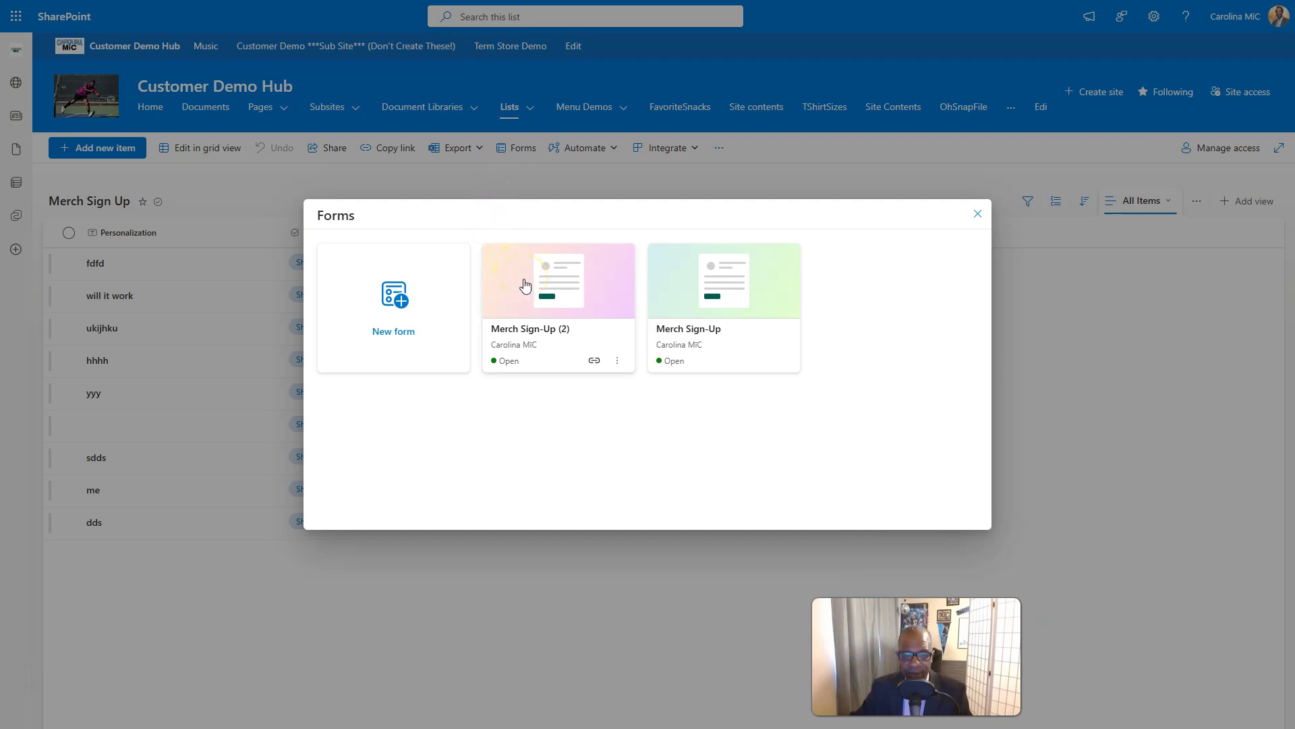
Open the Merch Sign-Up (2) form editor and select the Soda question with its Yes/No choices.
click(530, 301)
click(526, 310)
scroll(558, 324, down, 5)
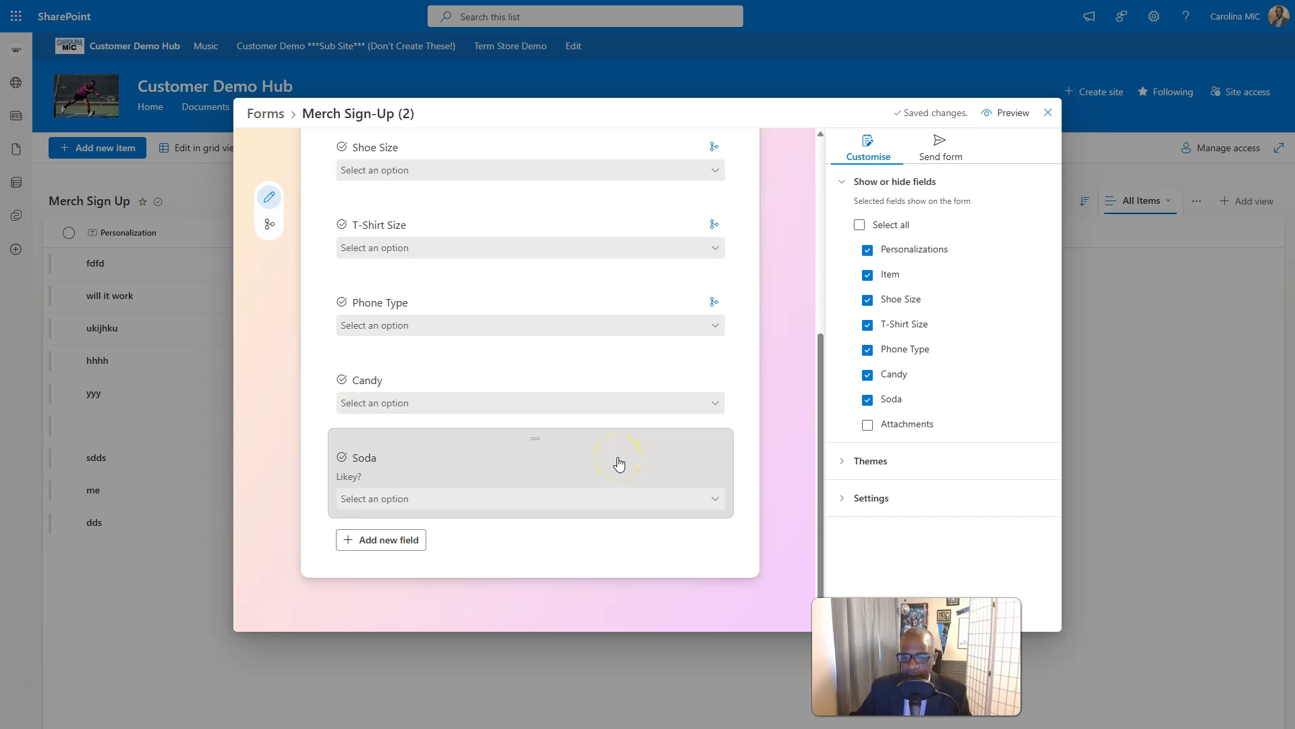
click(618, 462)
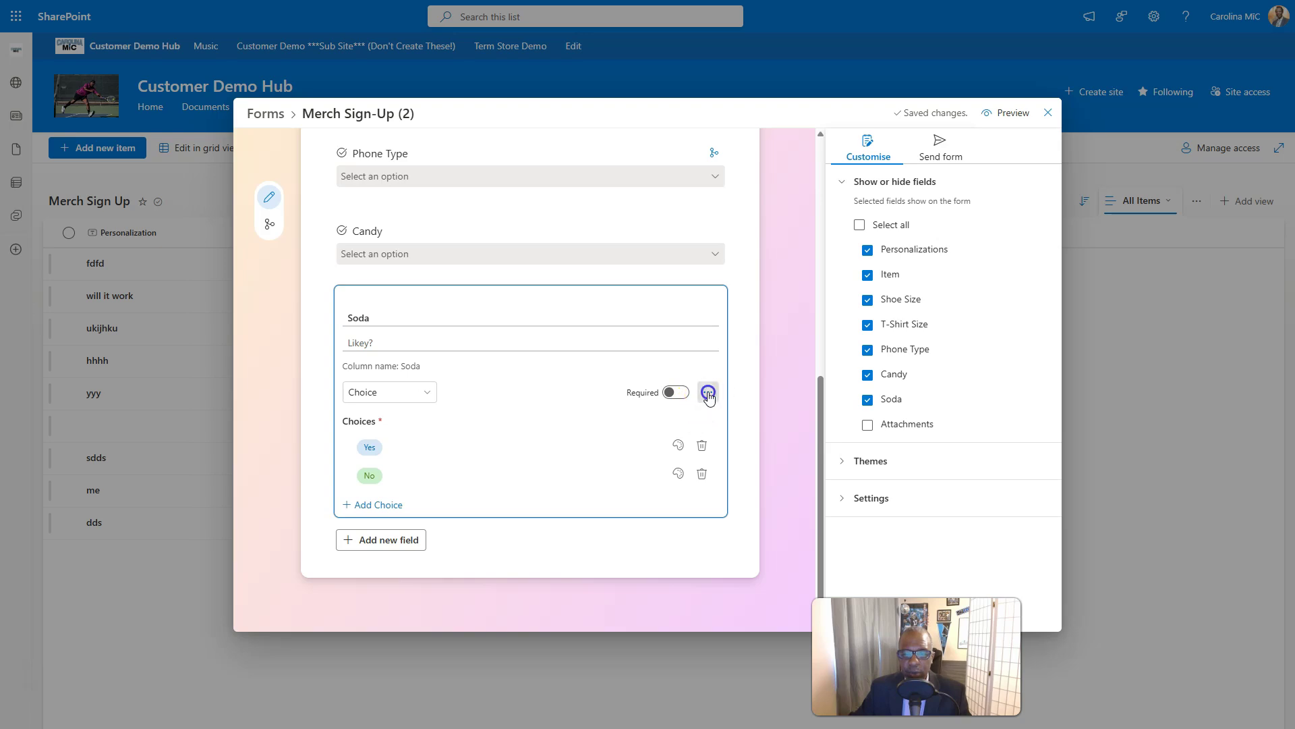
Delete the Soda column through the question's column settings.
click(708, 394)
click(742, 356)
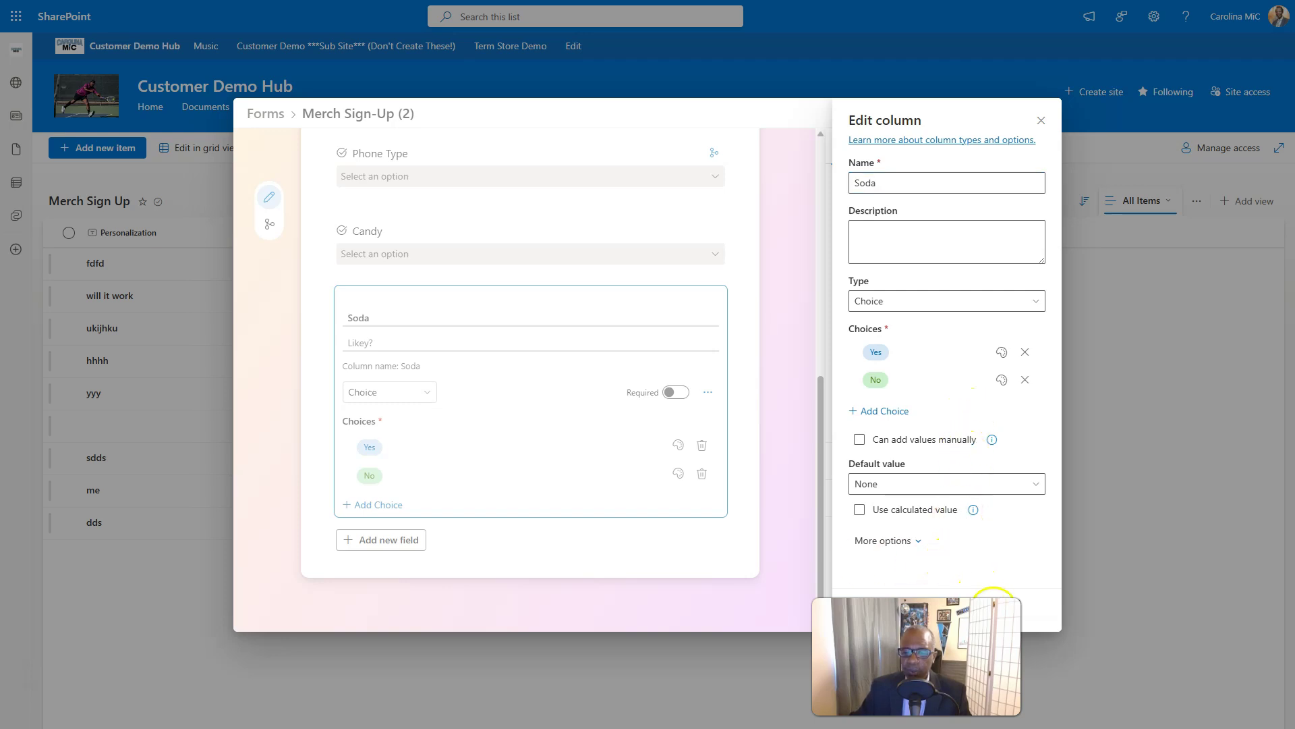
click(995, 607)
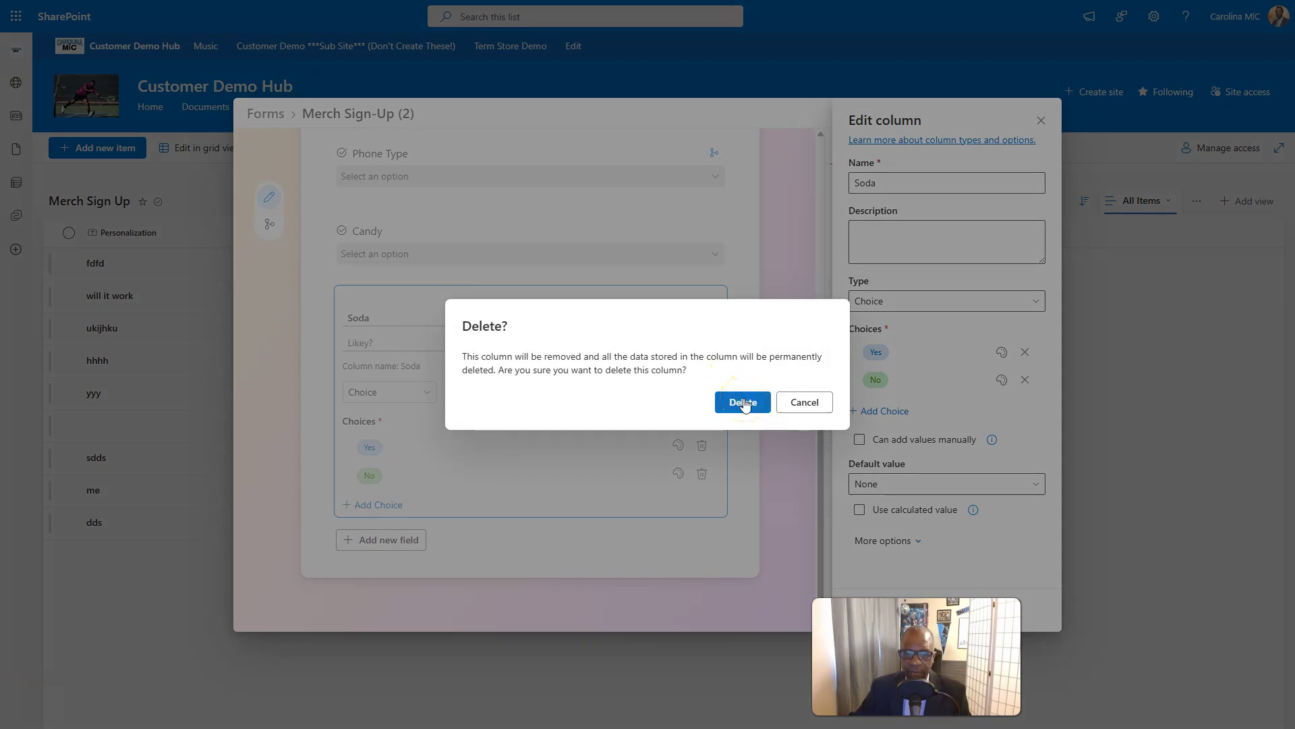
click(744, 403)
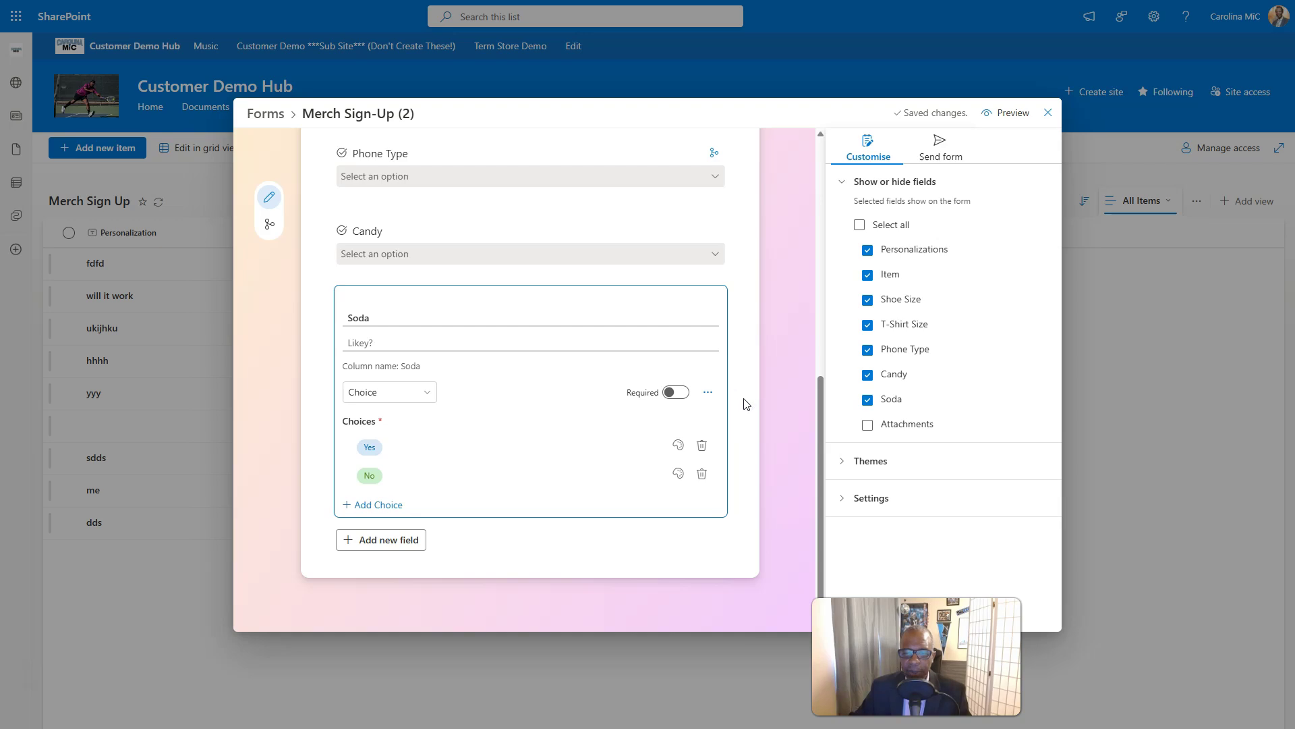
click(795, 413)
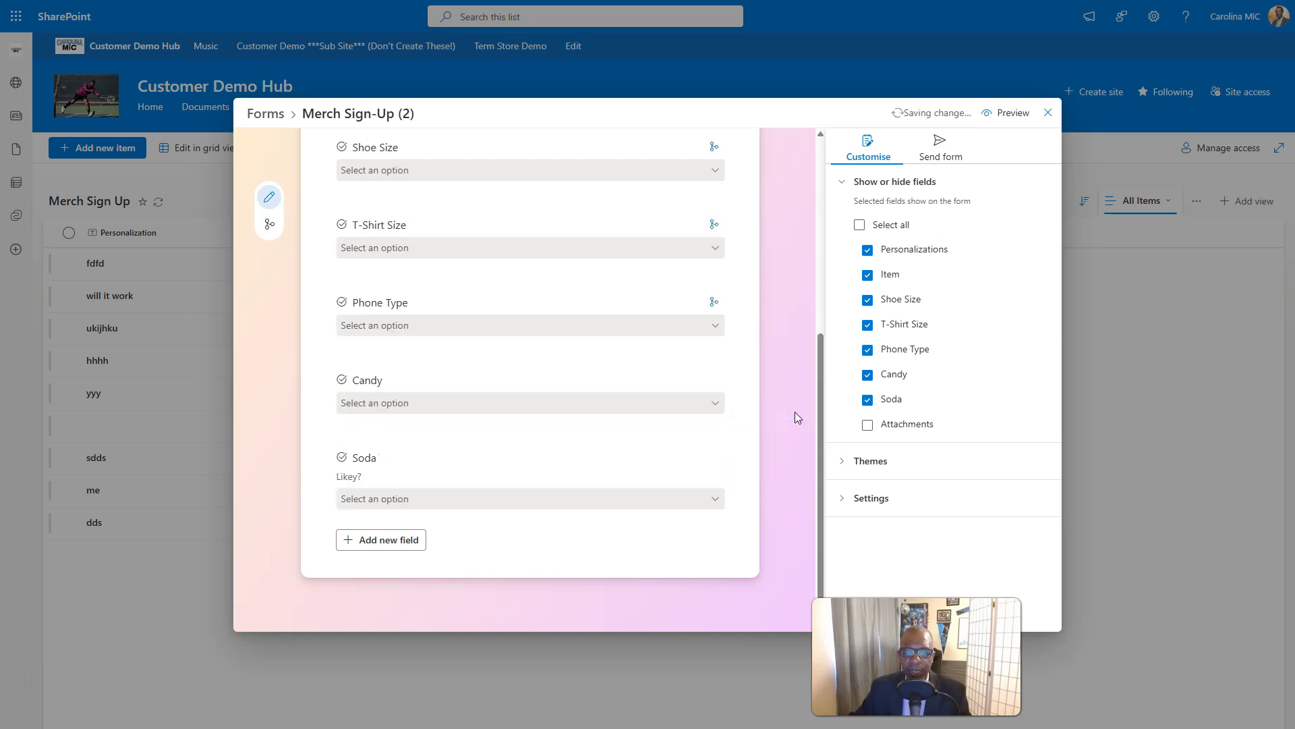
Review the Candy field, finish editing, and close the form editor.
click(664, 430)
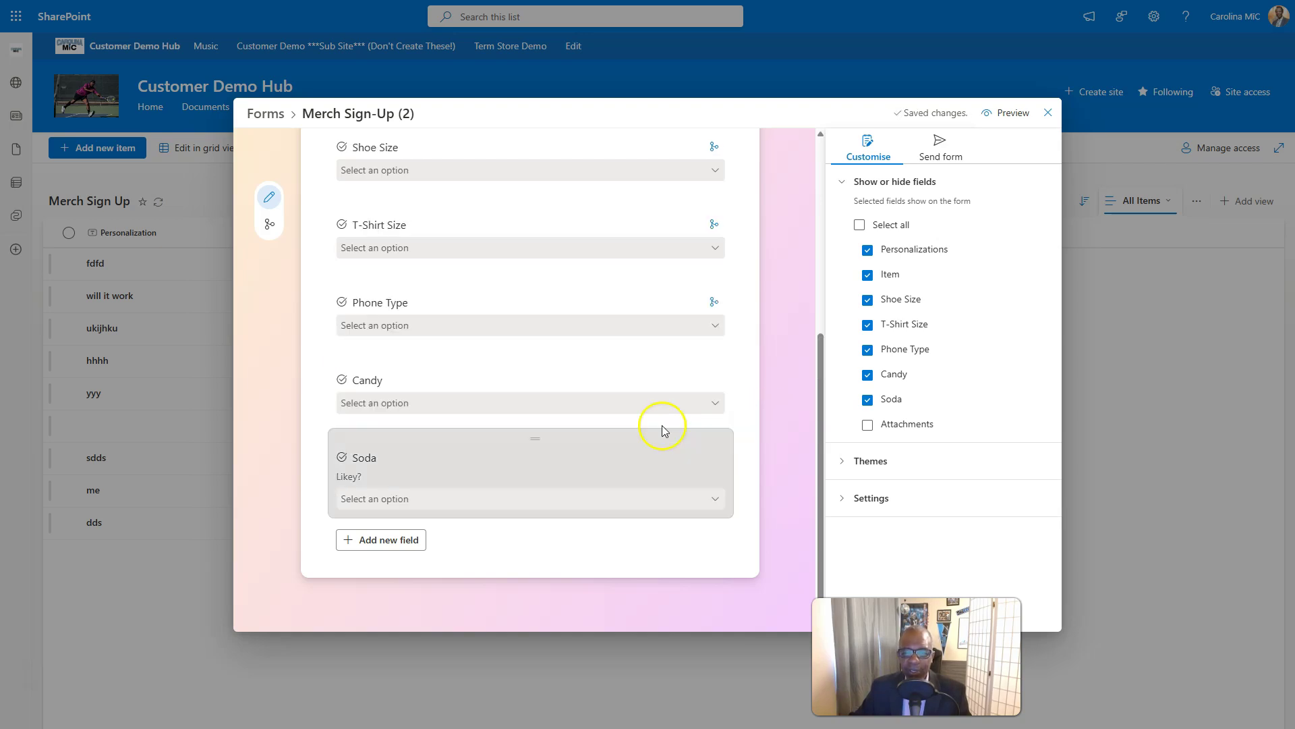
click(467, 384)
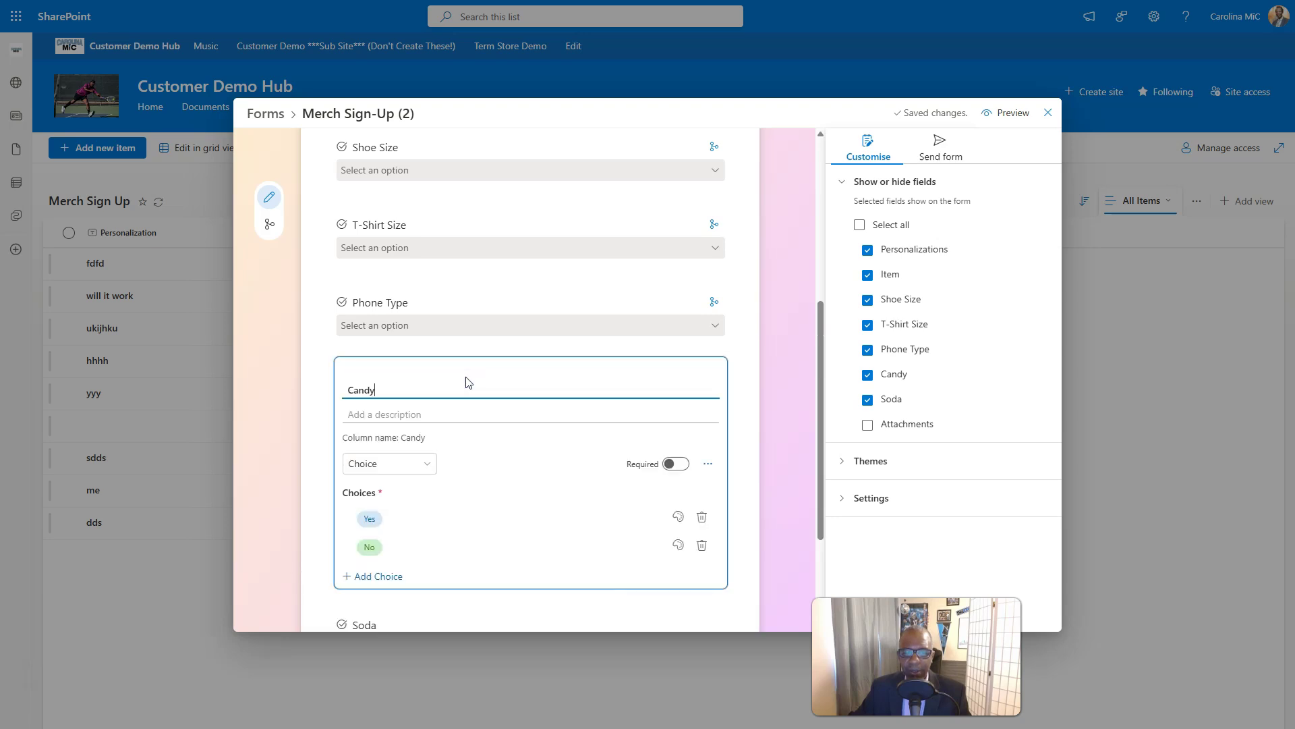
scroll(472, 381, down, 3)
click(779, 406)
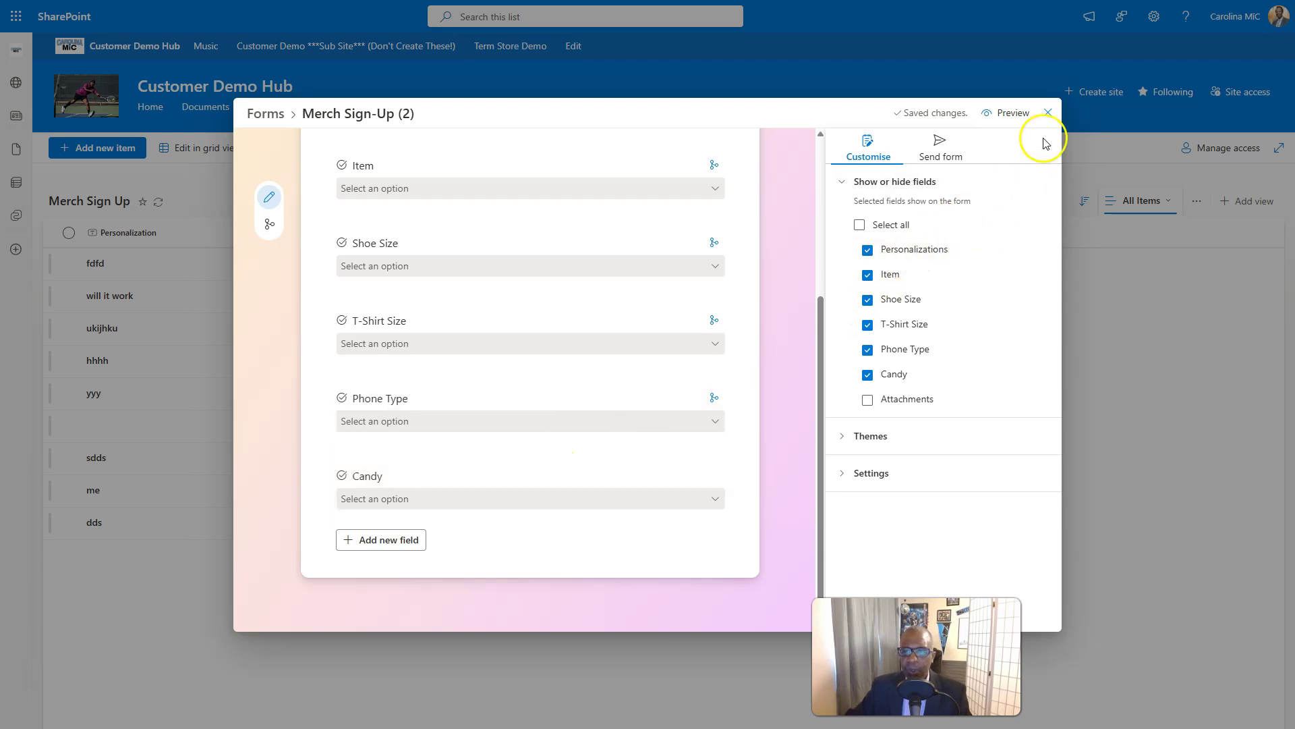
click(1050, 112)
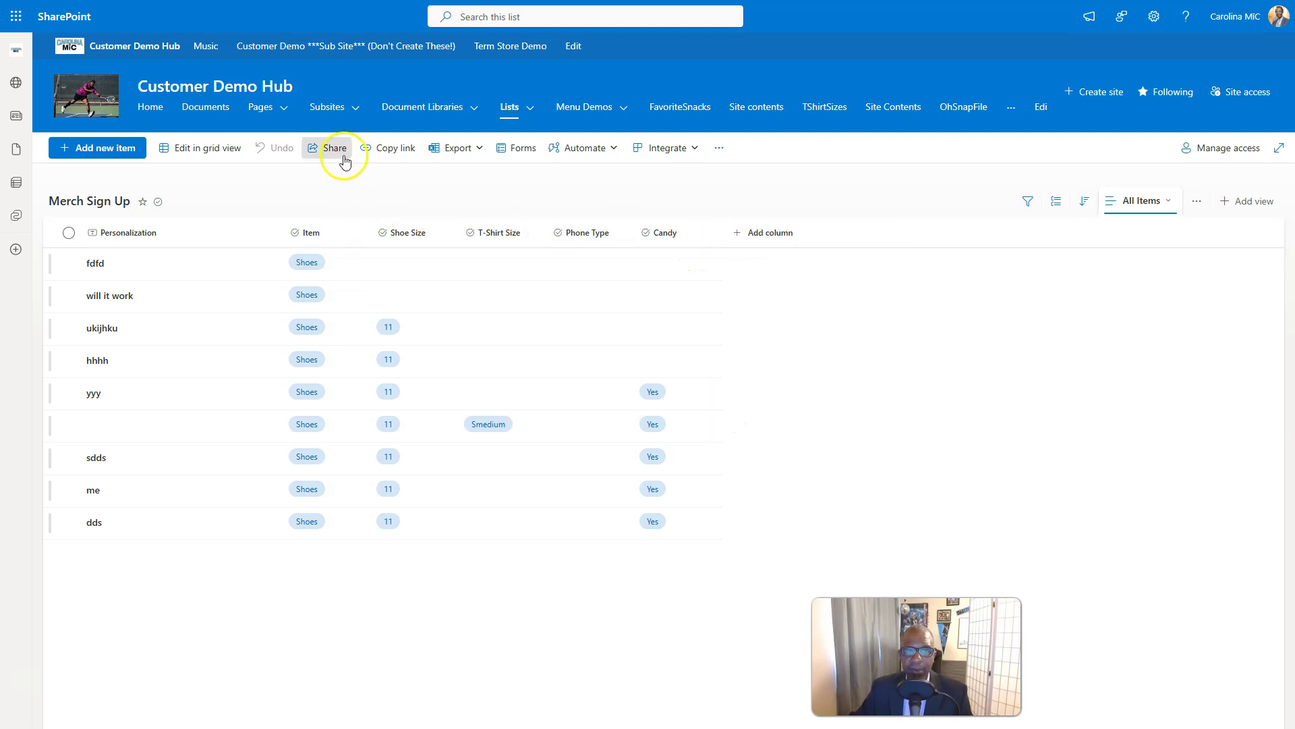
Open the Merch Sign-Up (2) form editor again and add a new Choice field.
click(514, 147)
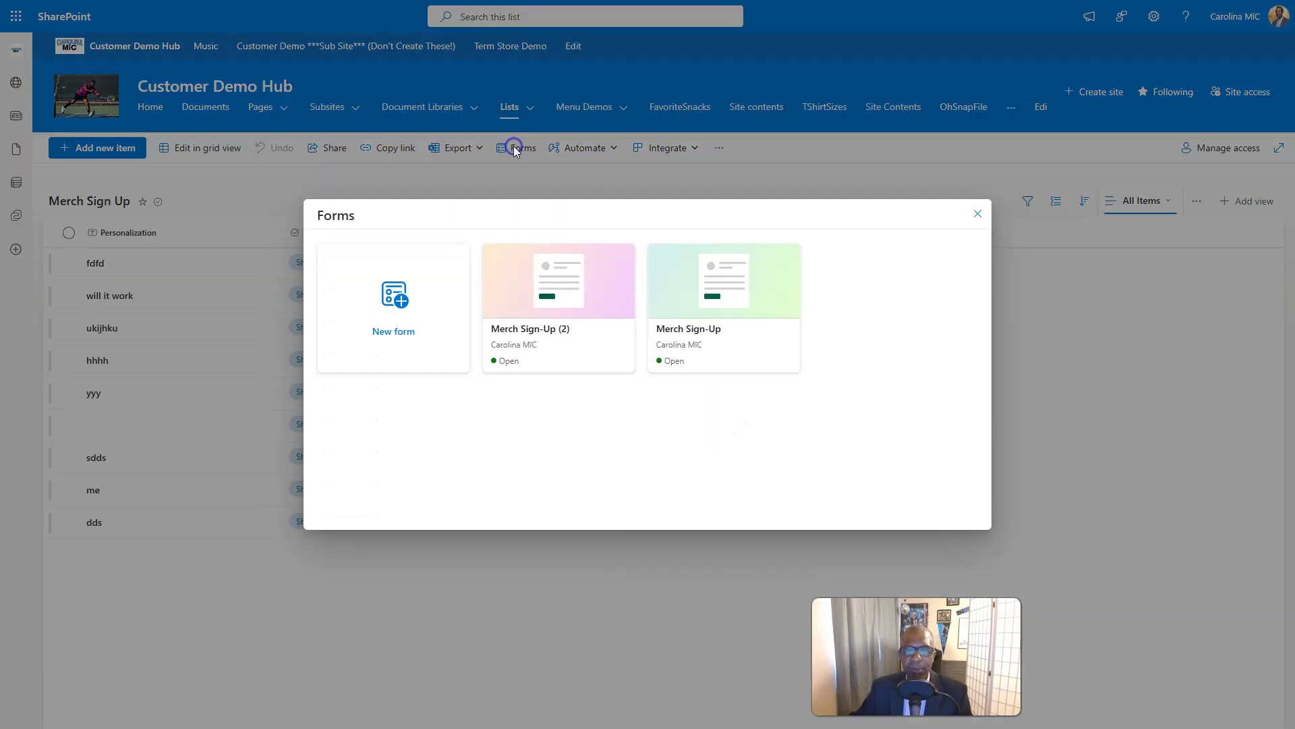
click(527, 313)
scroll(564, 405, down, 3)
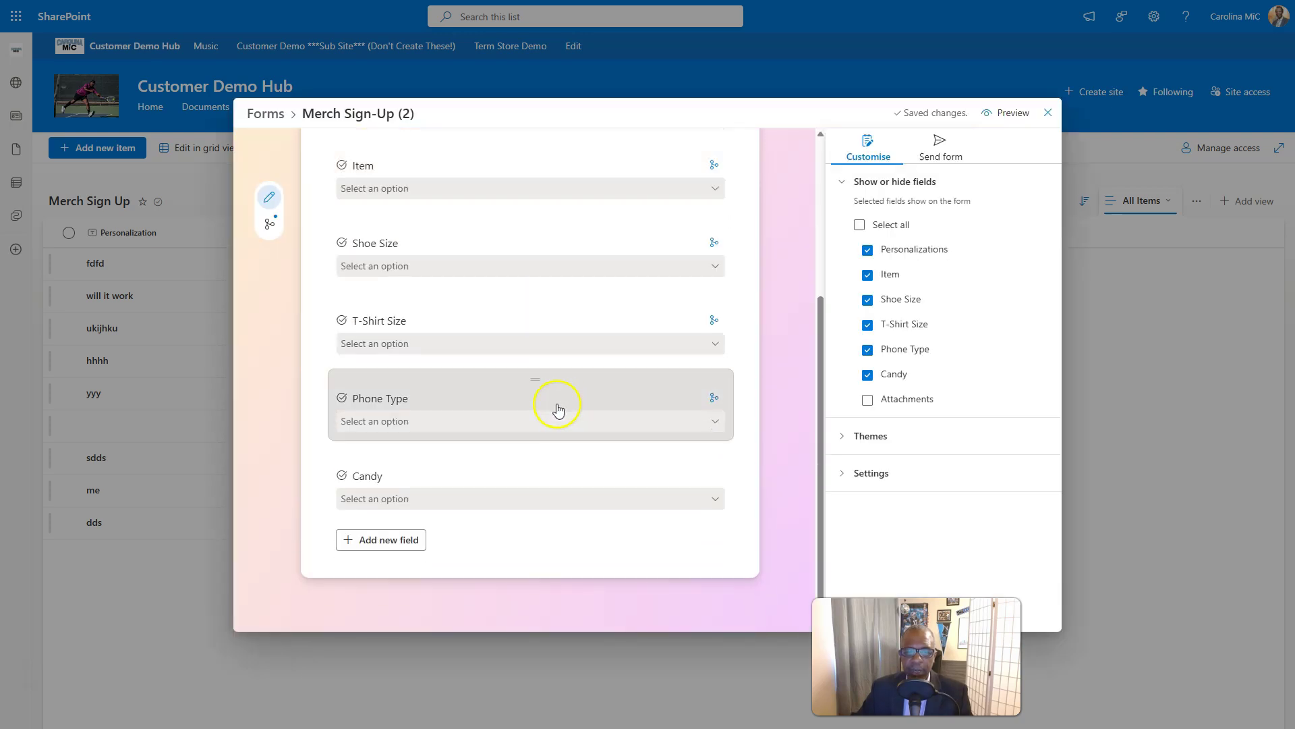
click(398, 539)
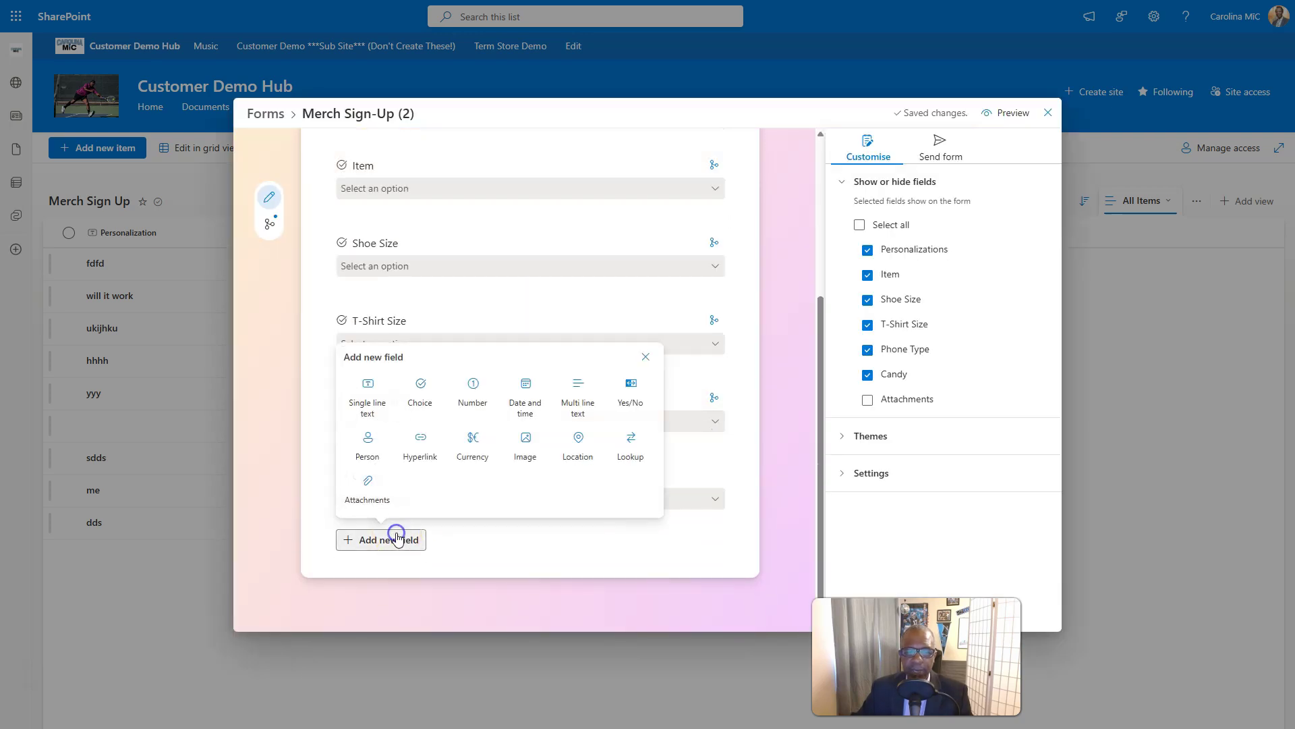
click(415, 403)
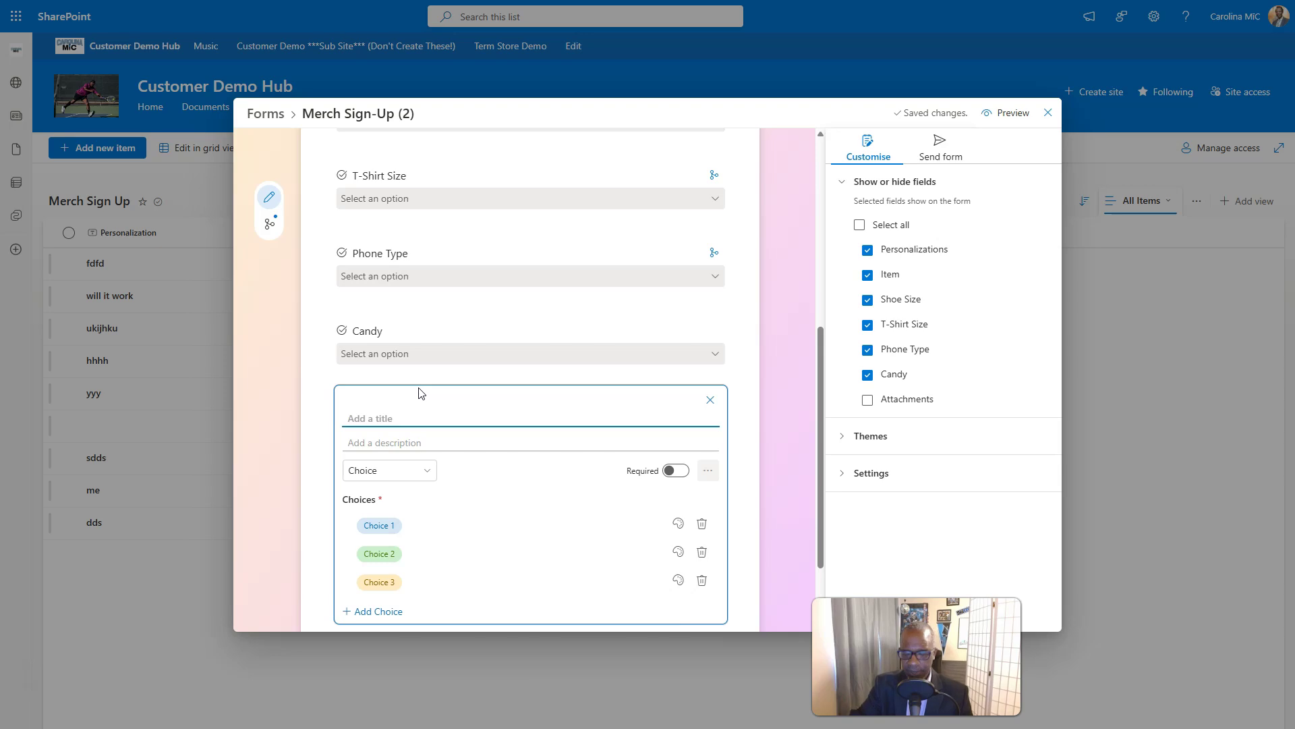
Describe the new Soda field as 'Likey?' with only Yes and No choices.
click(392, 438)
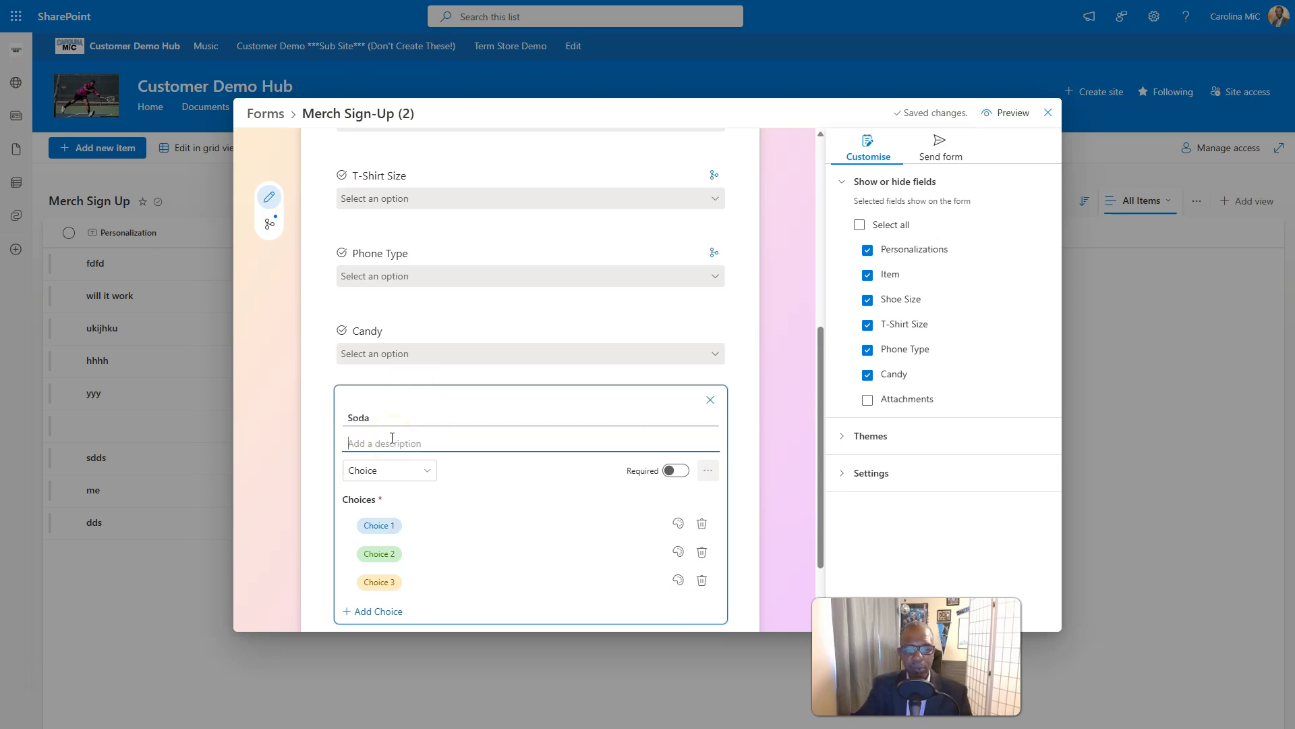
text(Likey?)
click(379, 524)
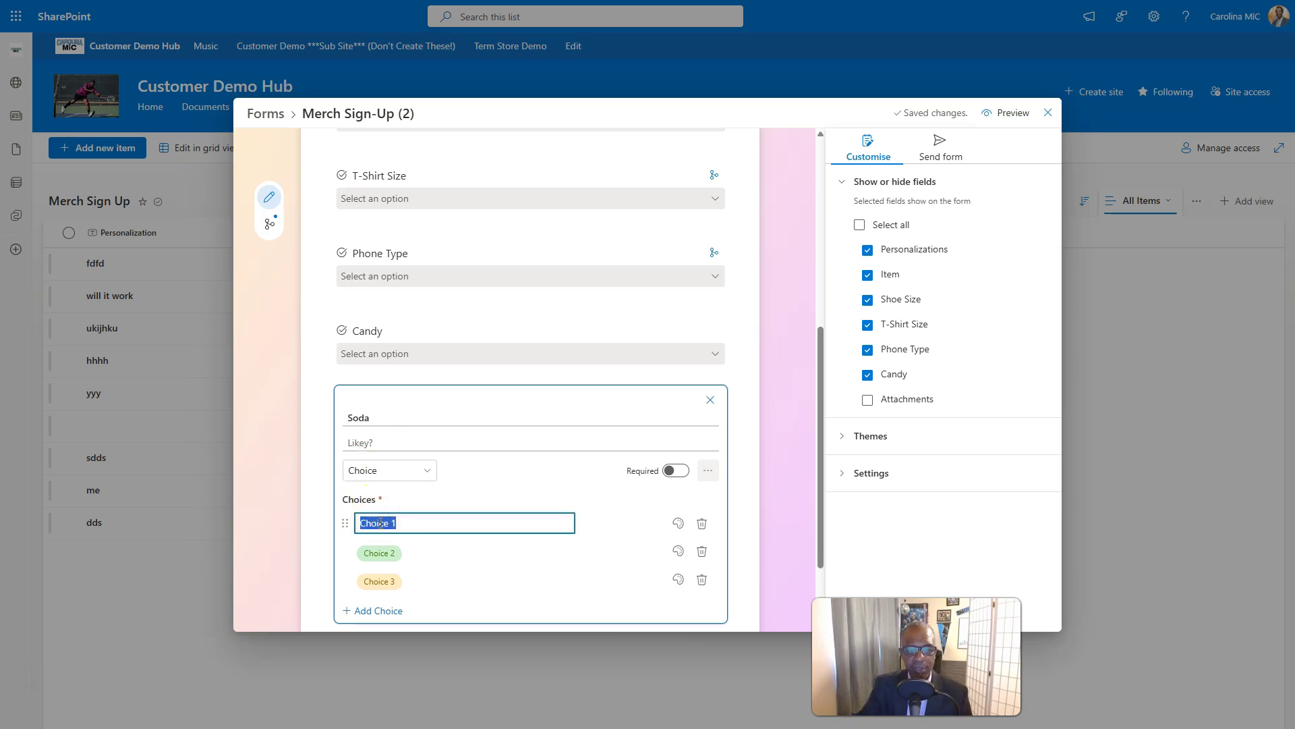
scroll(380, 523, down, 2)
click(379, 446)
text(No)
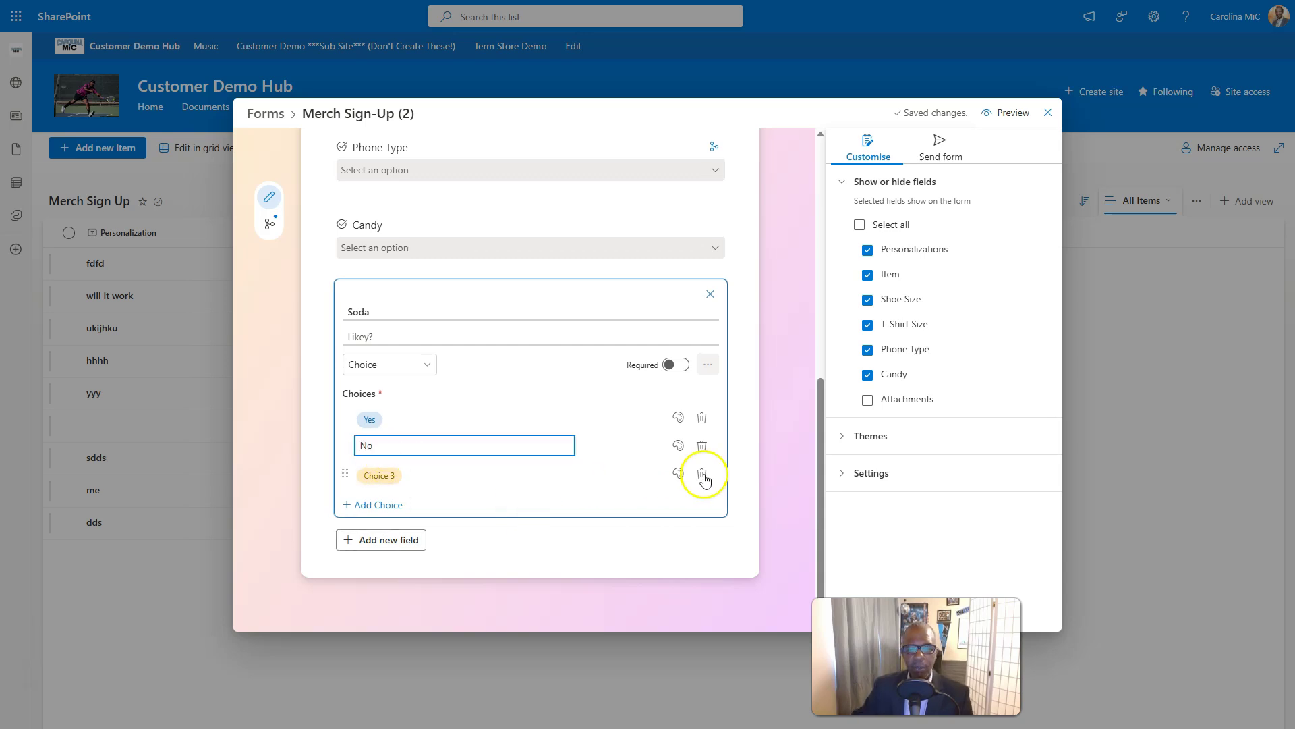
click(702, 474)
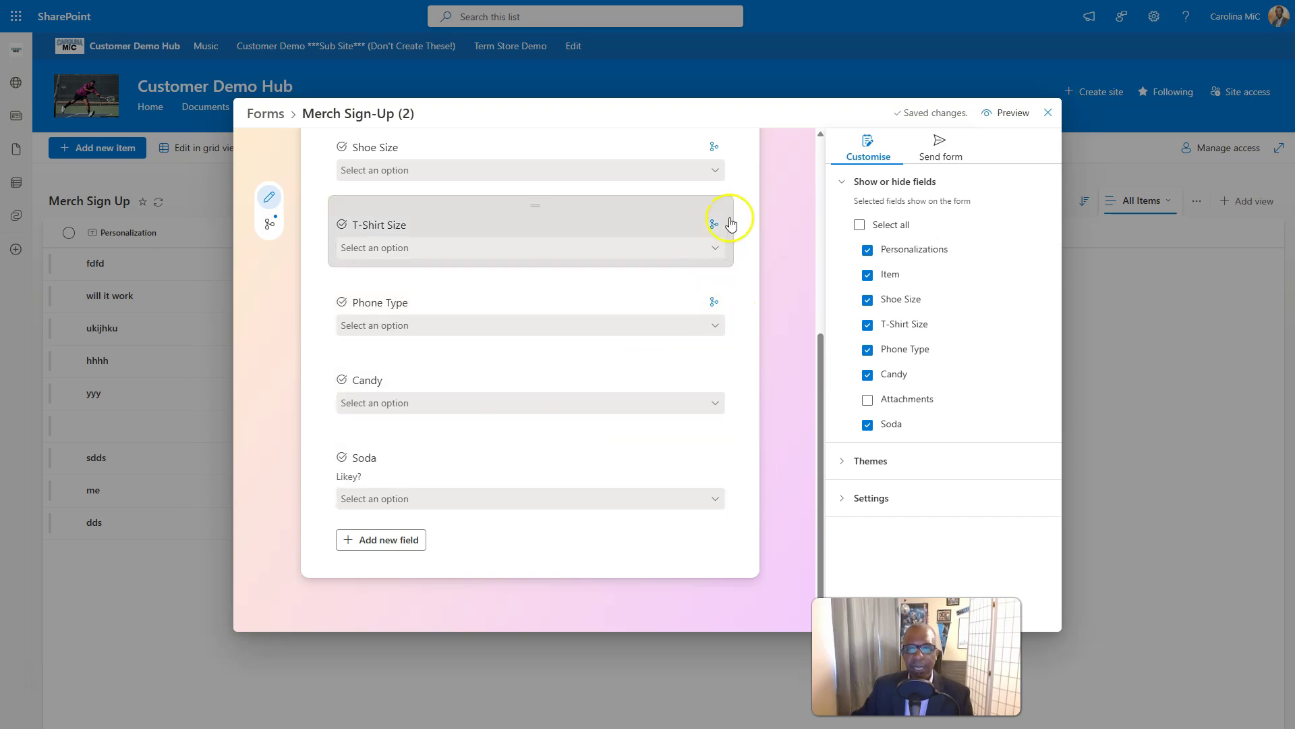
click(973, 117)
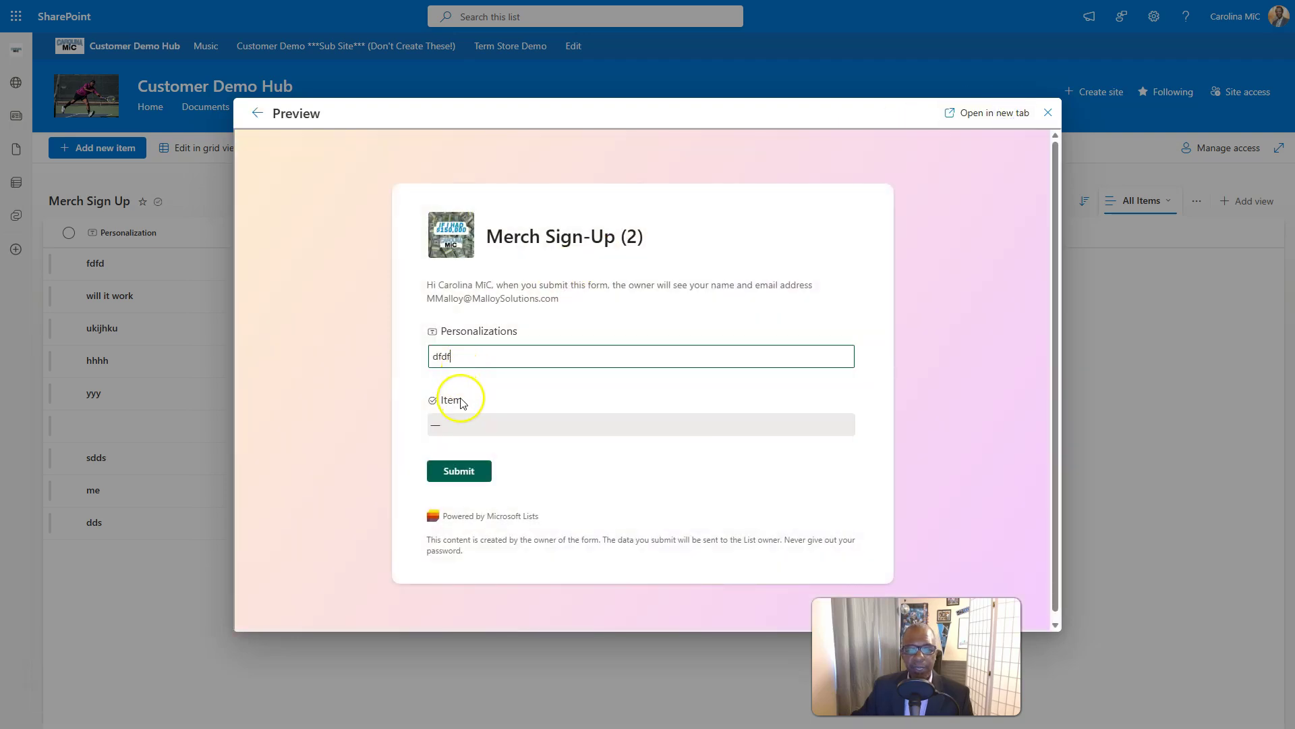
Submit a test response with T-Shirt, size Smedium, Candy Yes and Soda Yes, then close the preview.
click(453, 423)
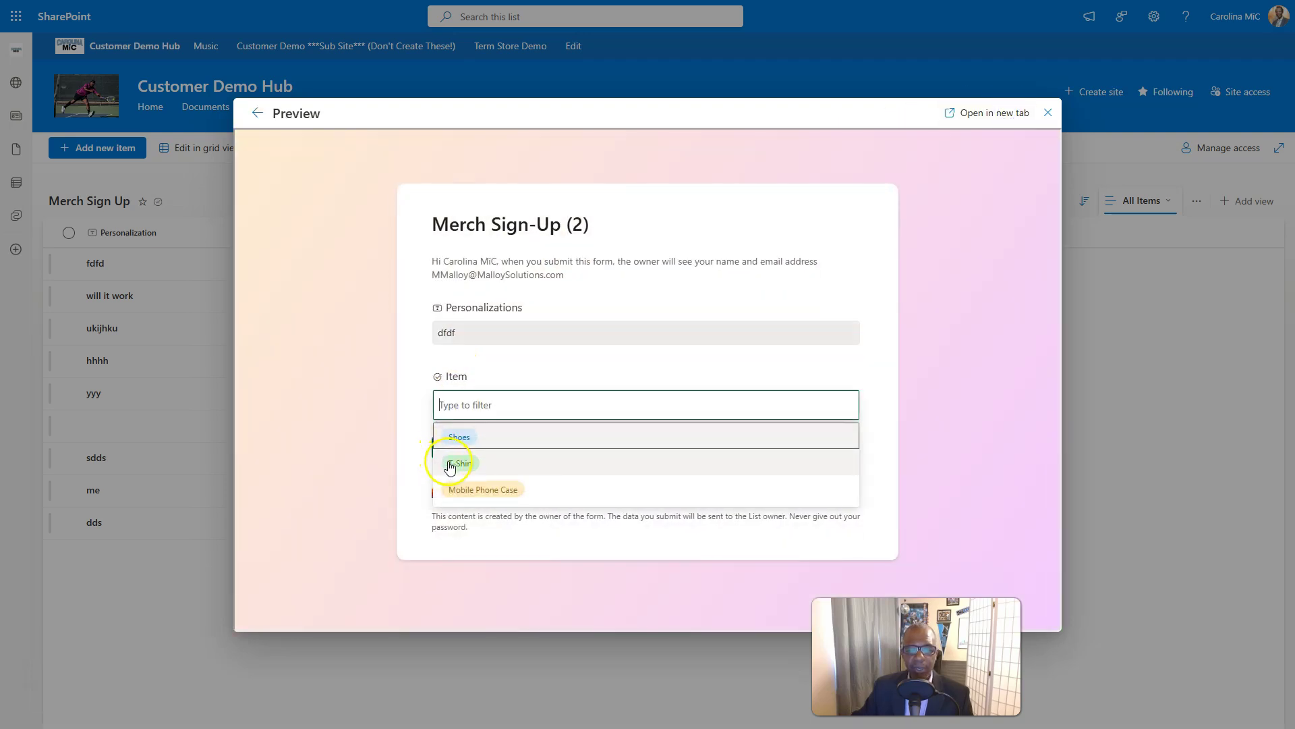
click(452, 462)
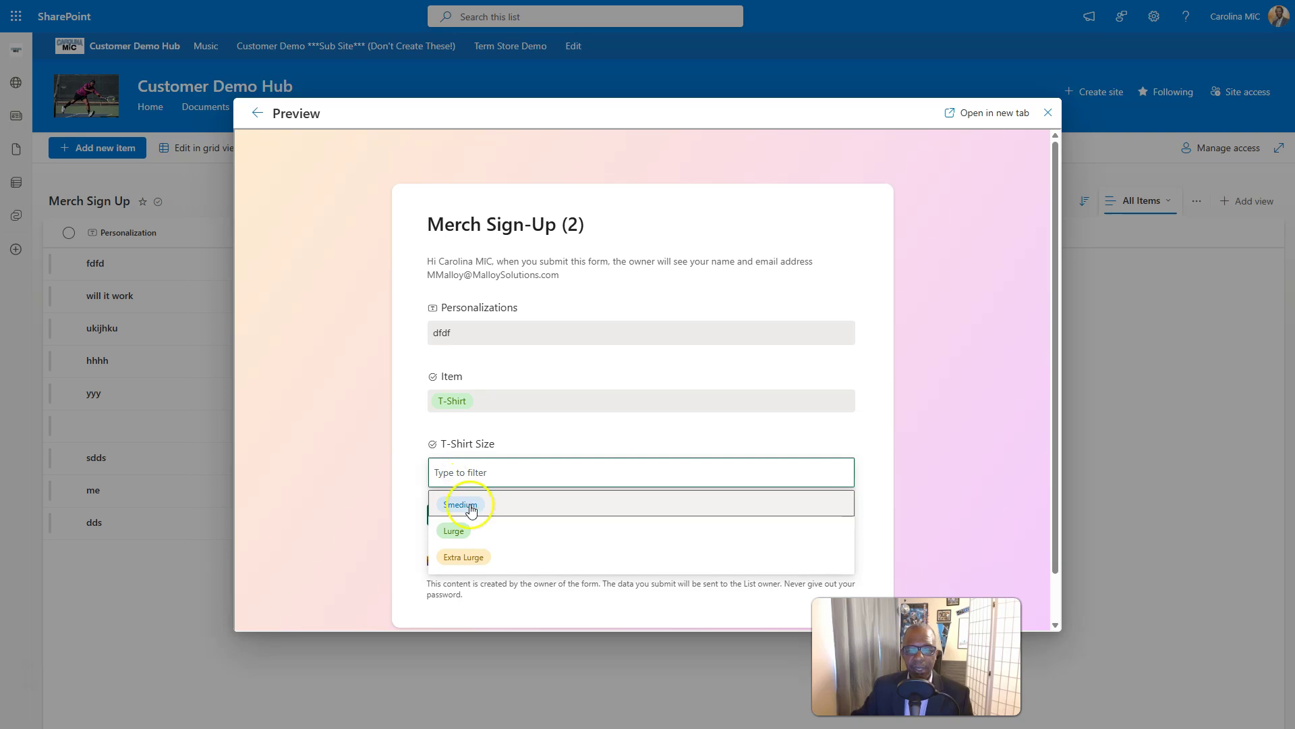
click(473, 511)
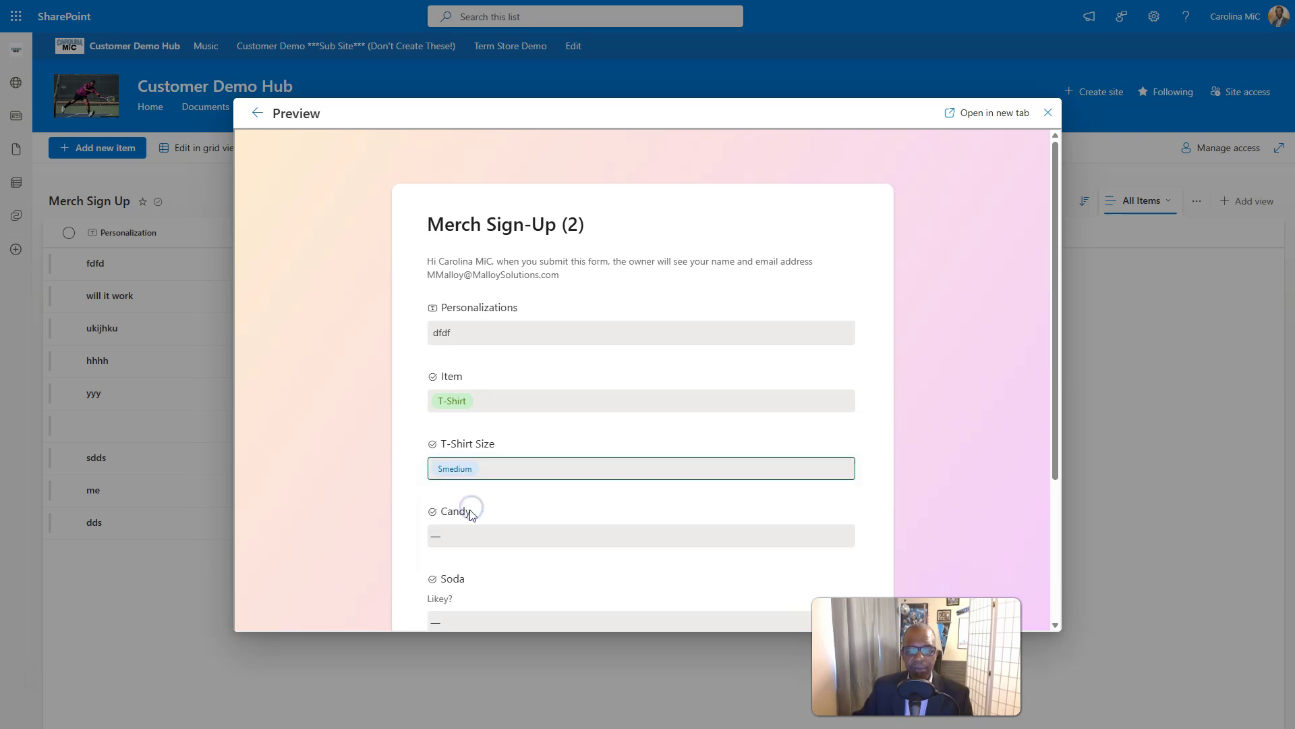
scroll(471, 515, down, 2)
click(450, 442)
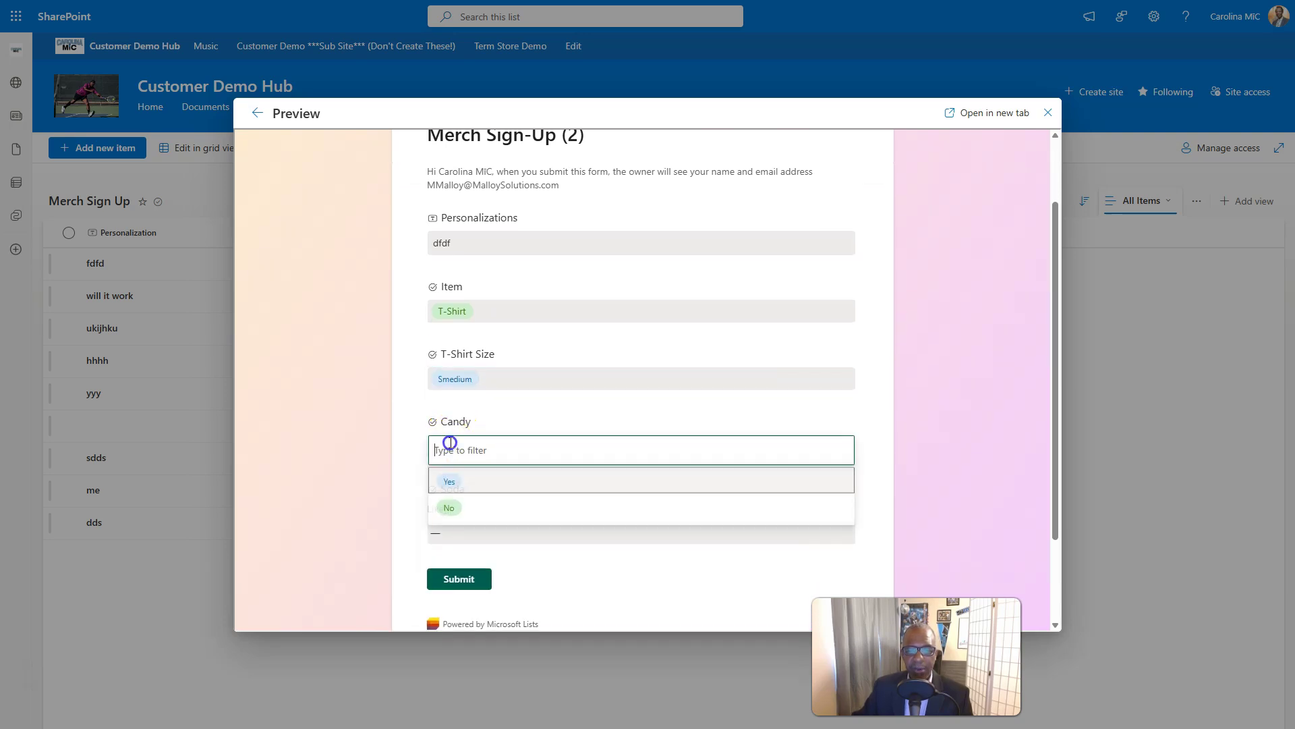
click(449, 481)
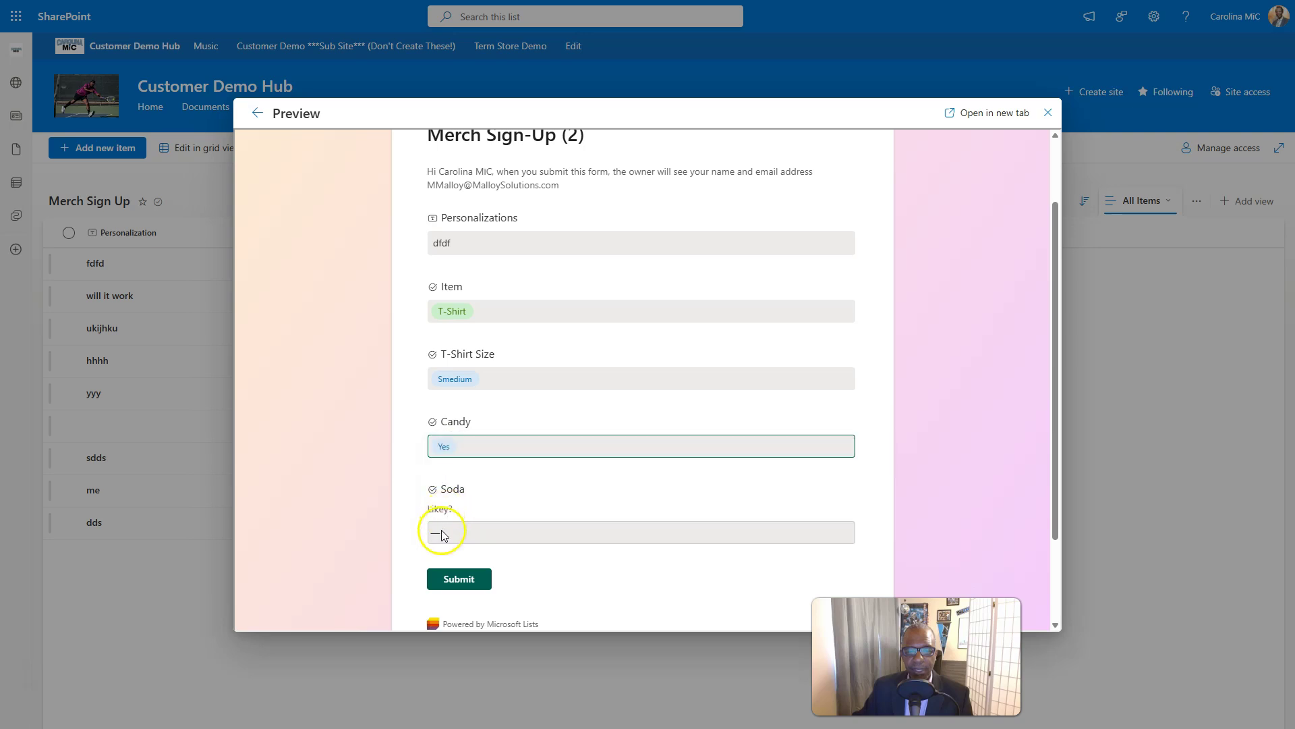
click(442, 533)
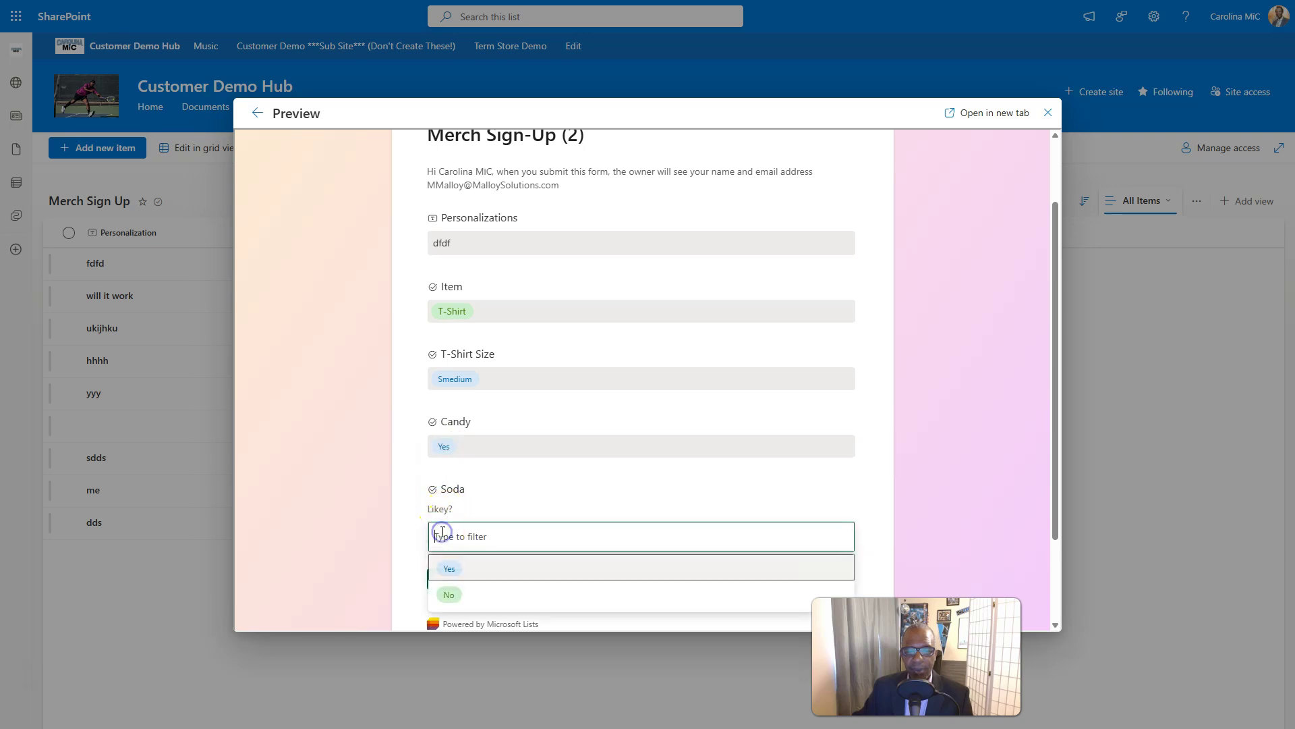
click(449, 569)
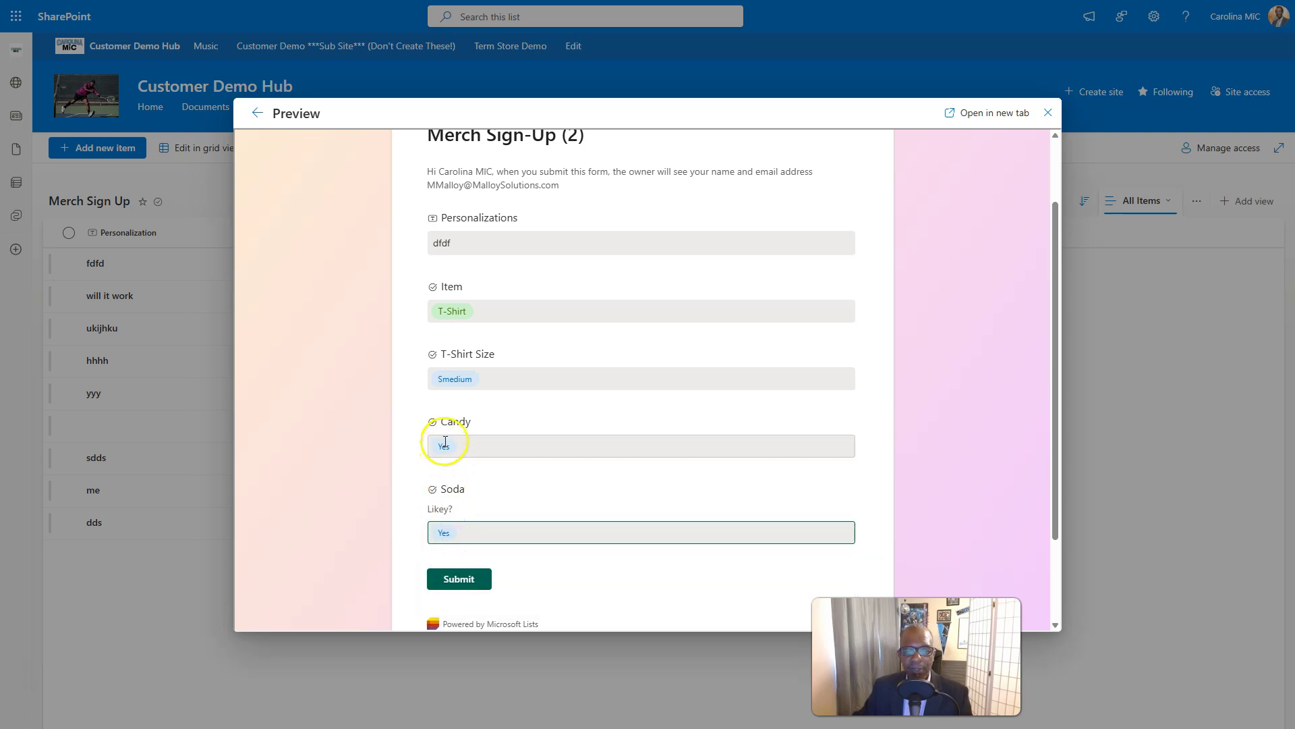
click(457, 582)
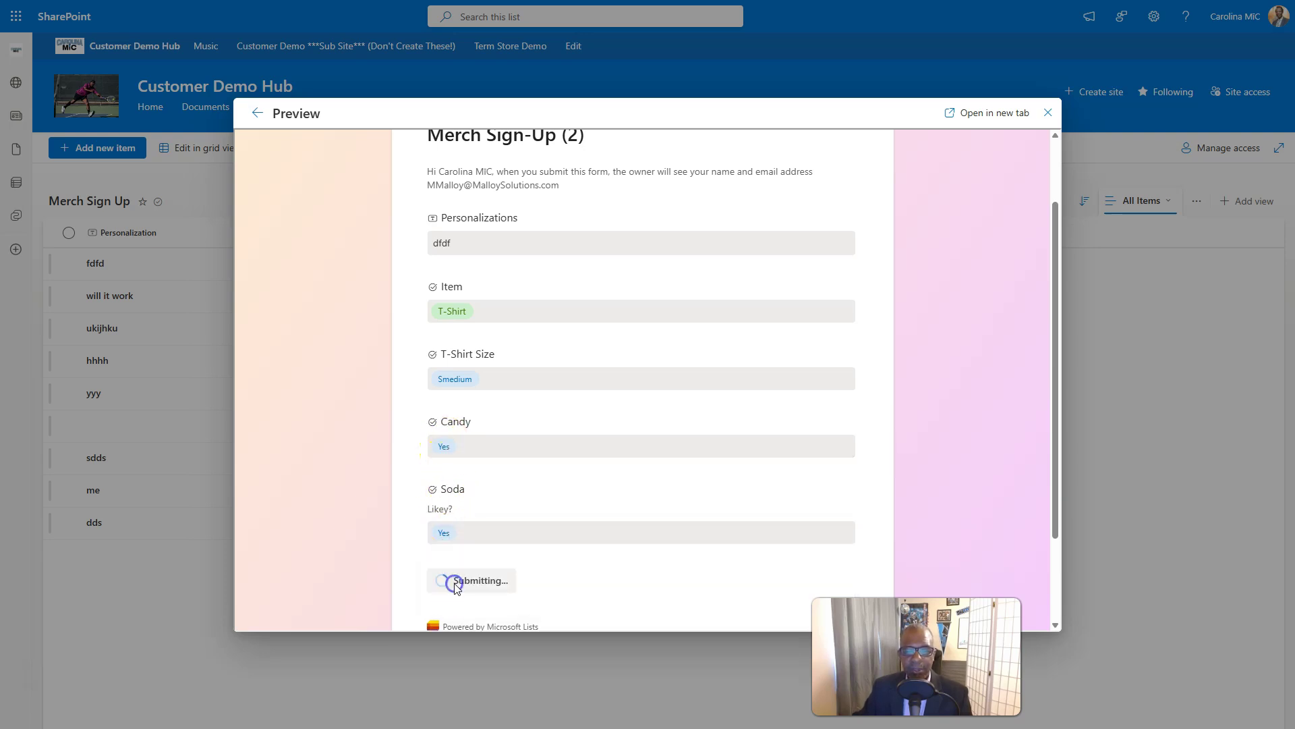
click(1048, 112)
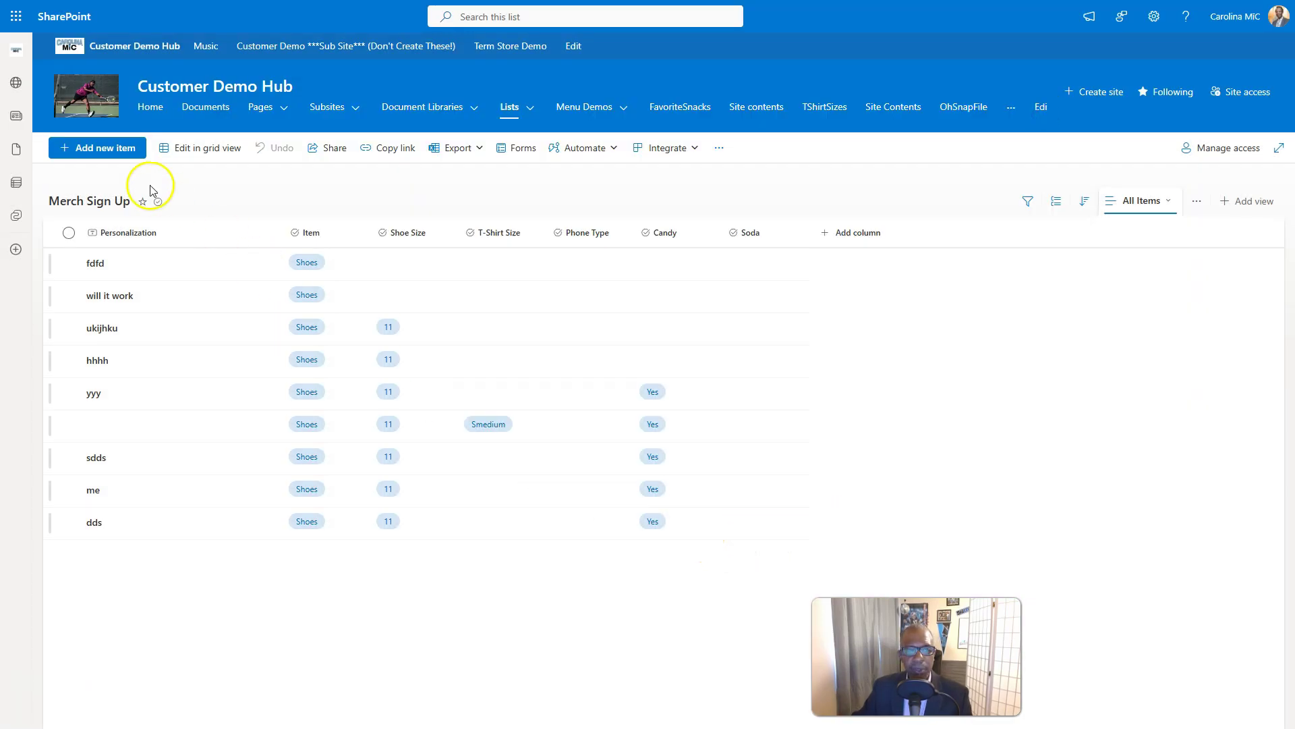
Refresh the list to show the new dfdf row with T-Shirt, Smedium and Candy Yes.
key(F5)
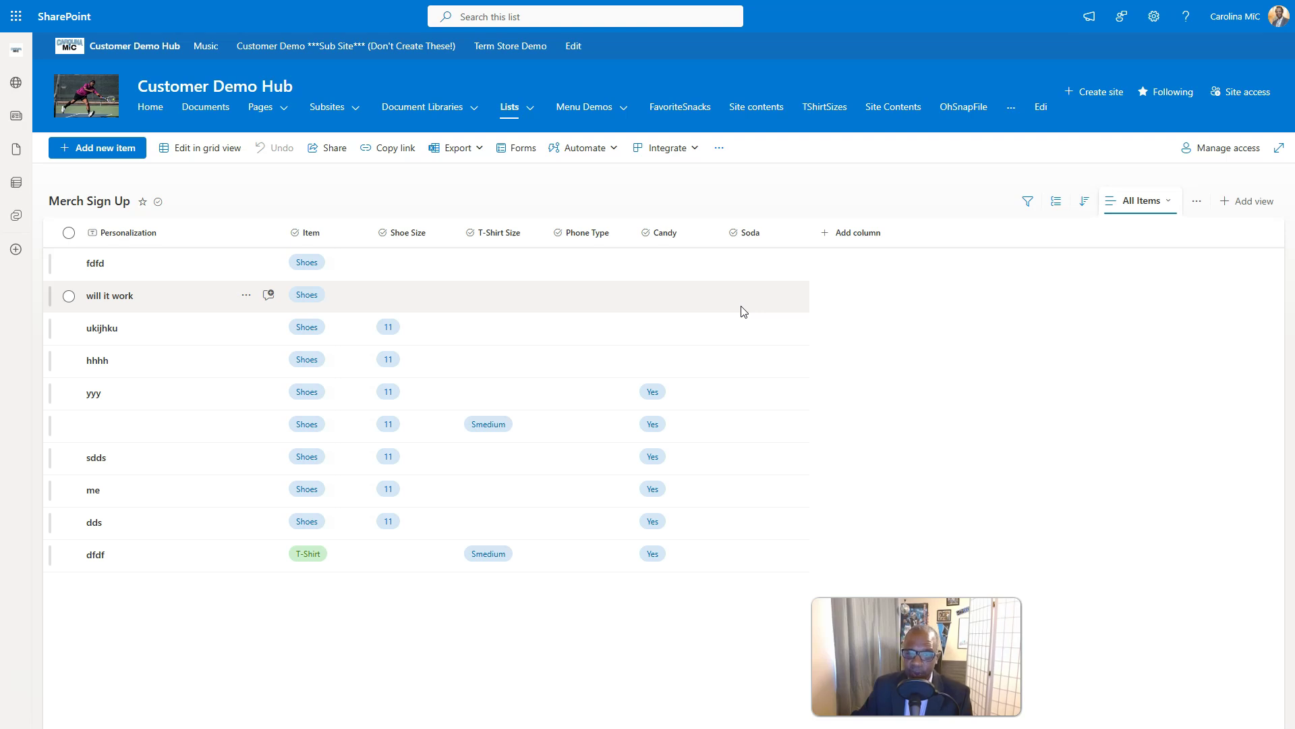
Open the Merch Sign-Up (2) form editor, then close it again.
click(527, 150)
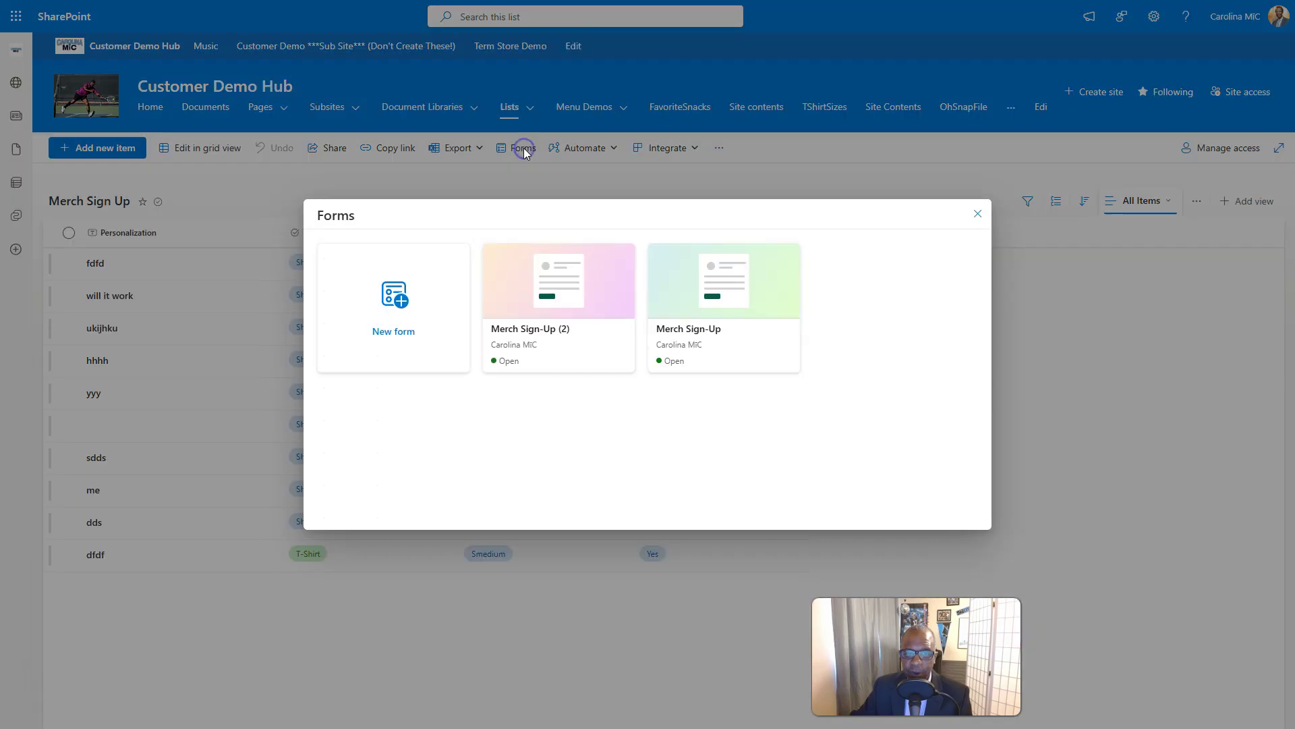
click(538, 282)
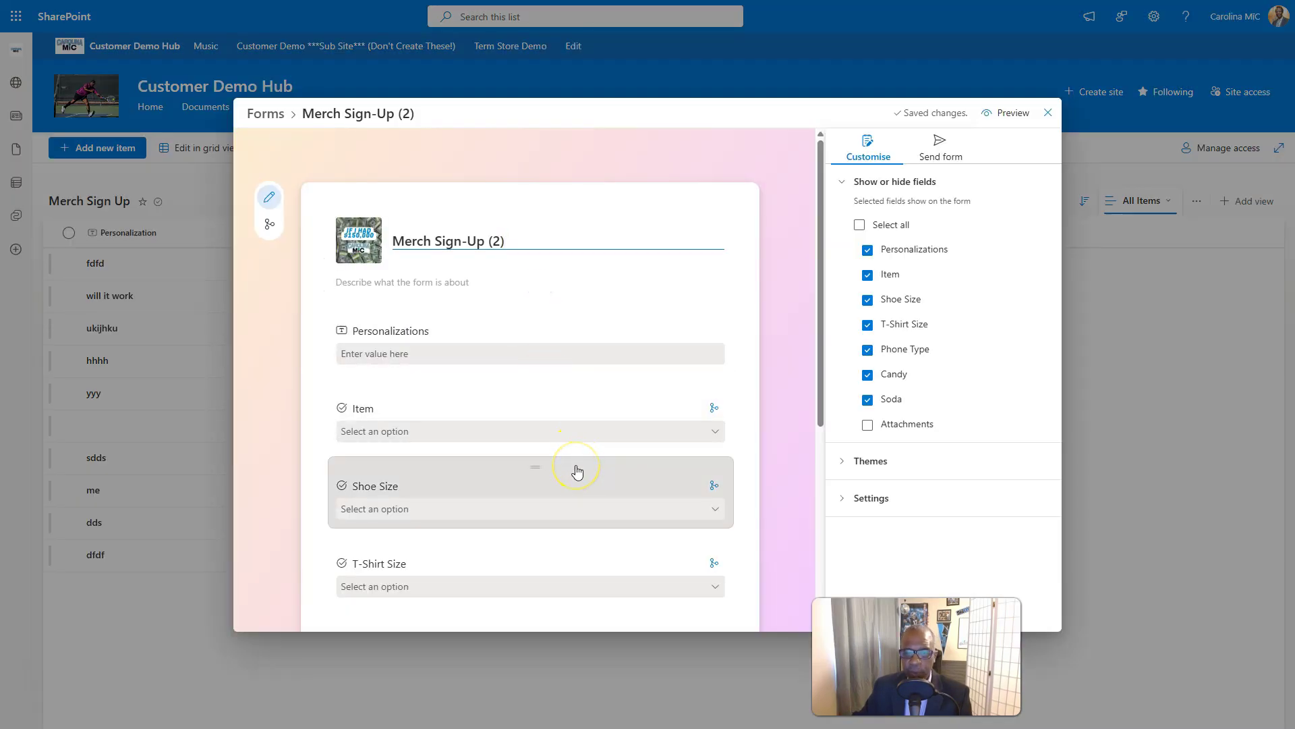
scroll(576, 471, down, 2)
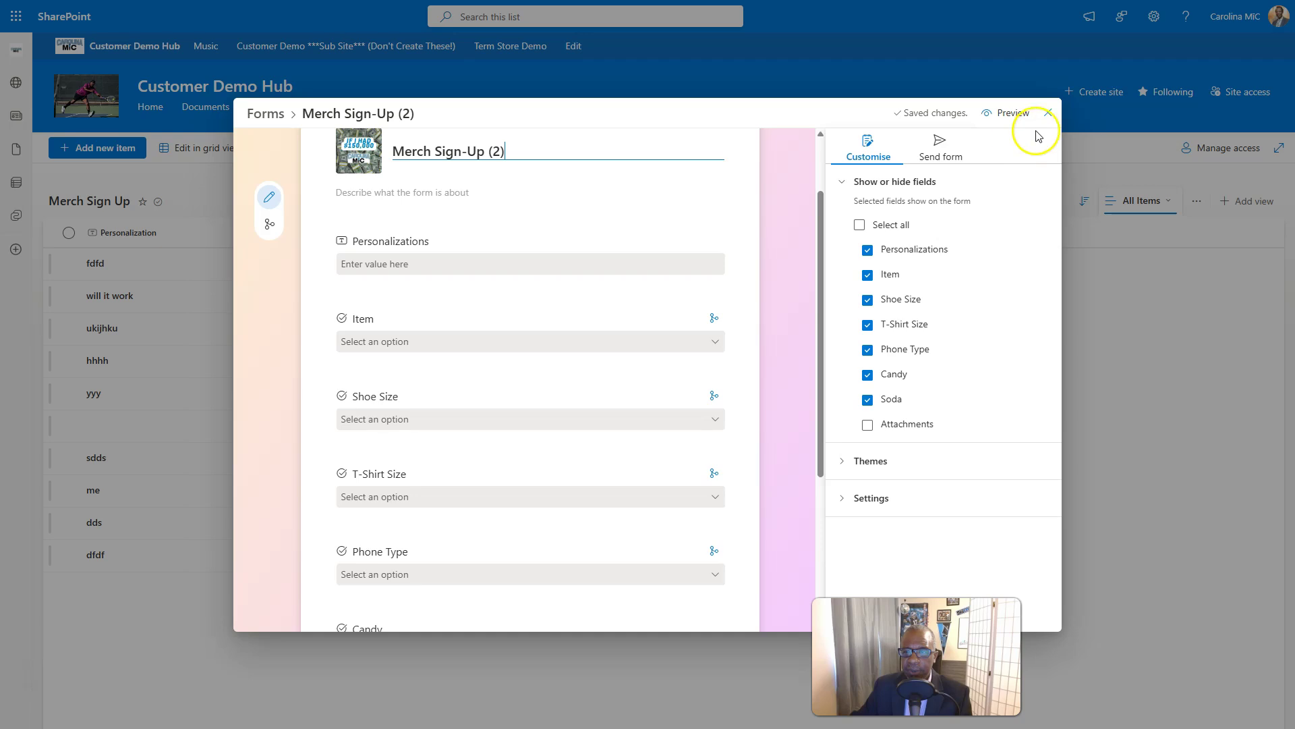
click(1048, 113)
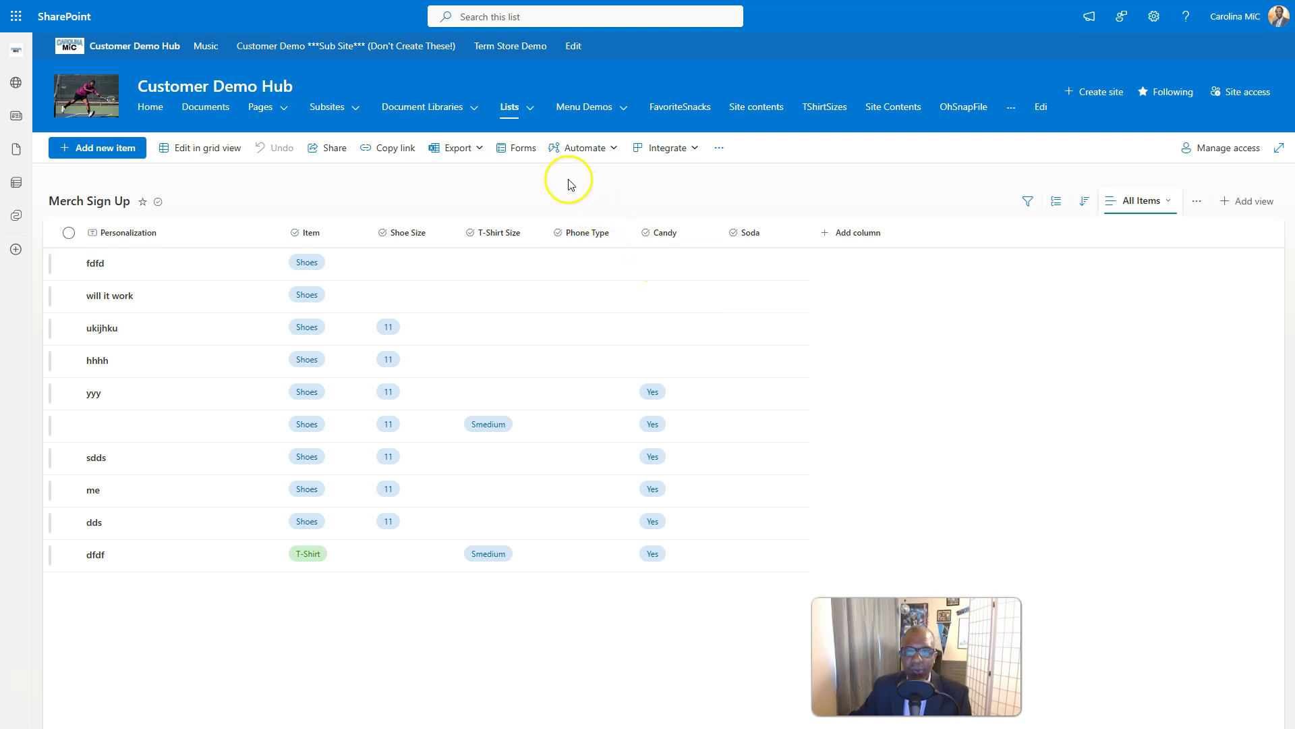
Reopen the form editor and open the Candy column's settings with its Yes/No choices.
click(520, 150)
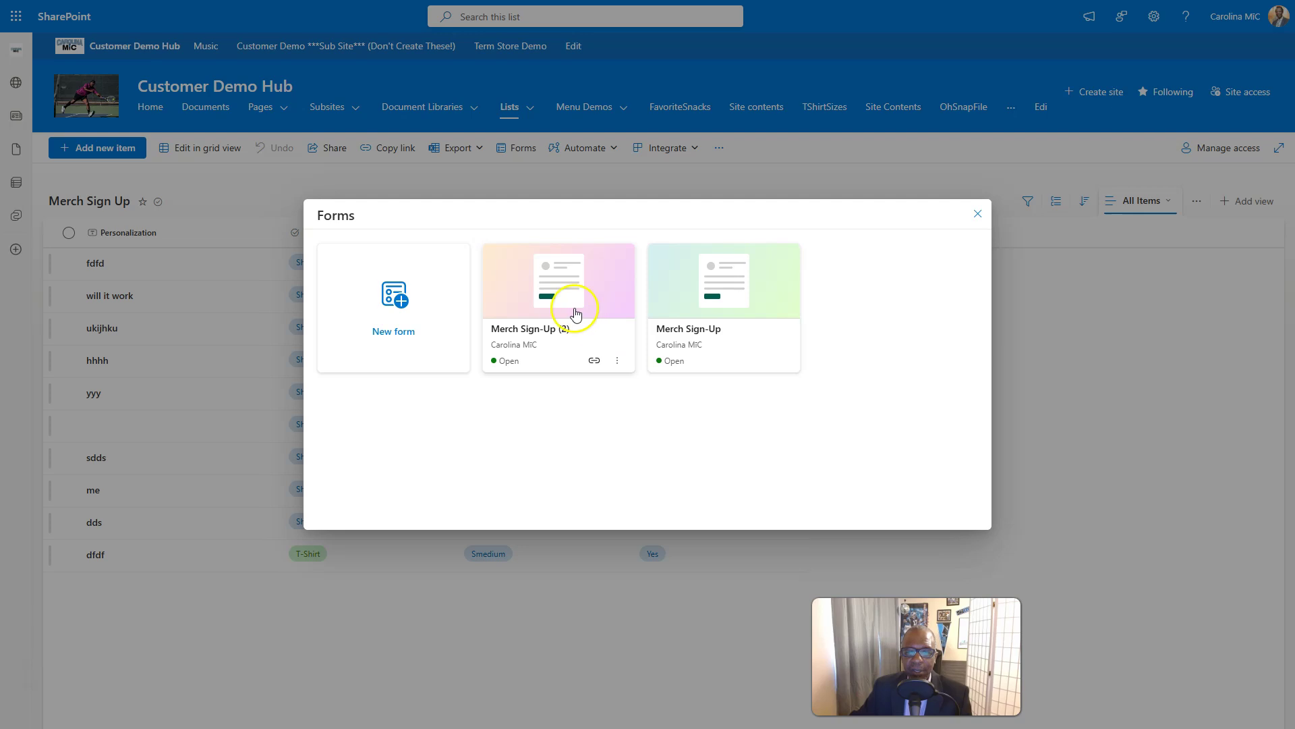
click(569, 318)
scroll(619, 551, down, 5)
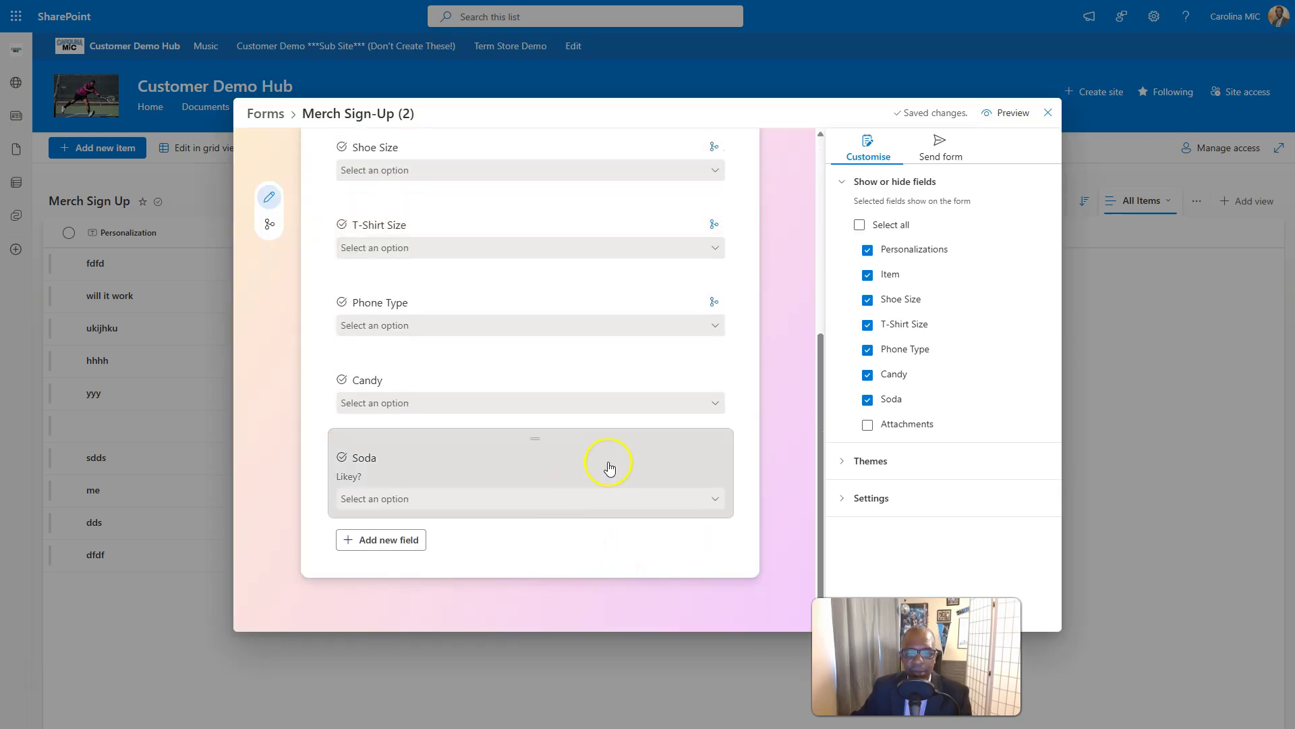
click(651, 385)
click(708, 466)
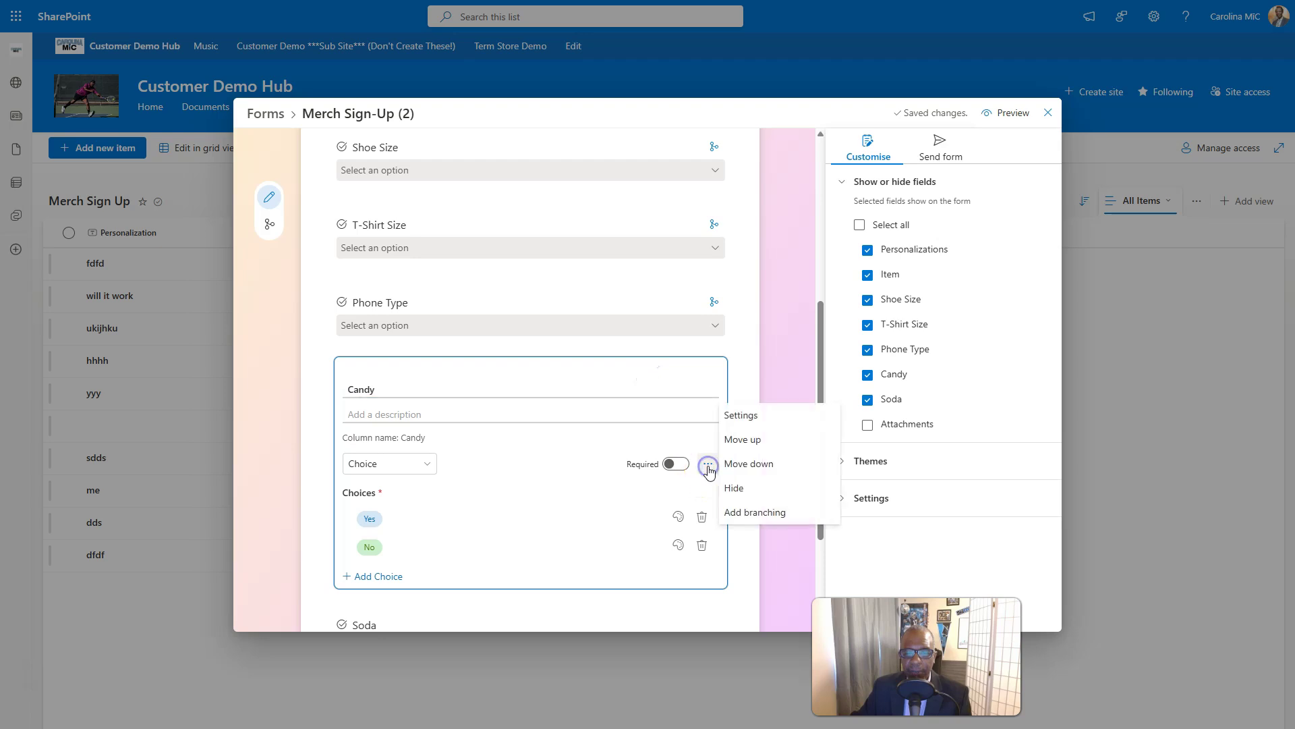
click(740, 416)
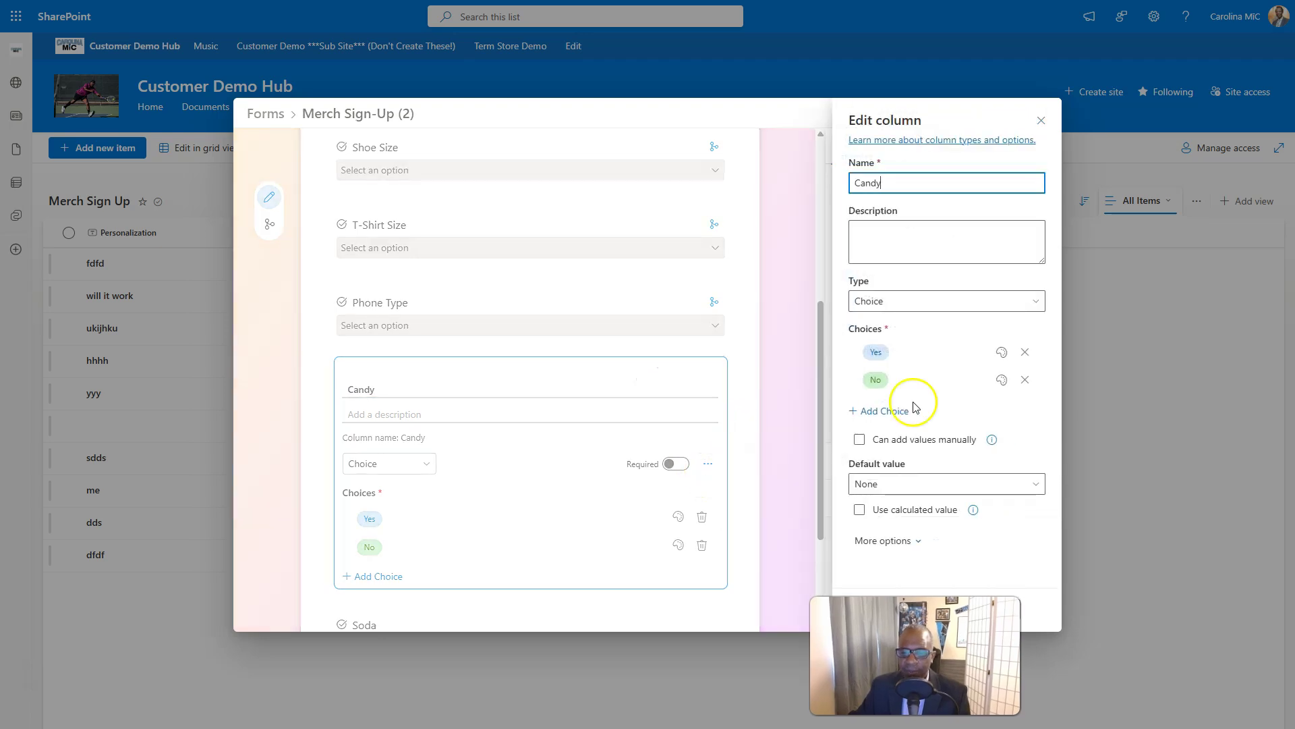